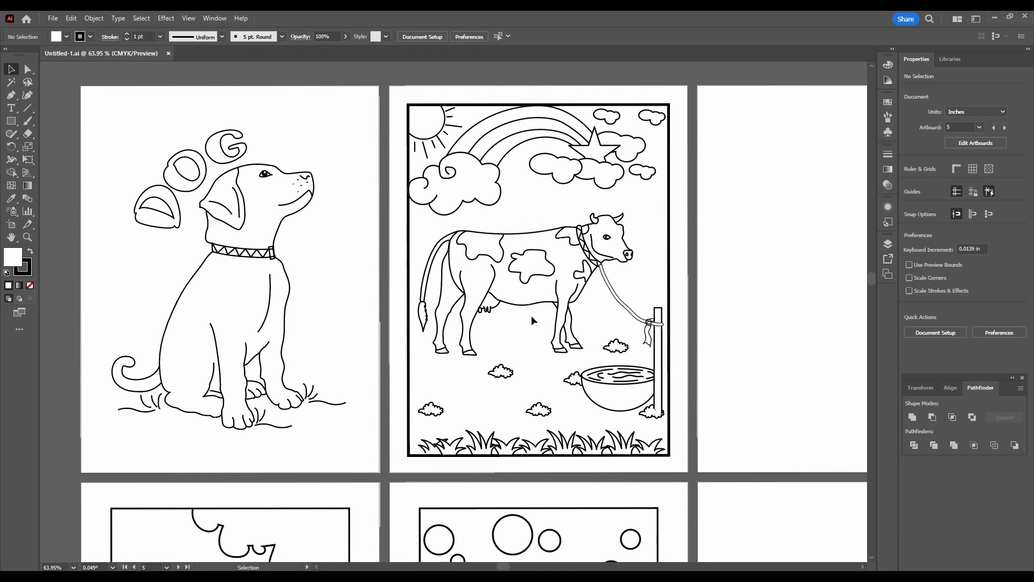
pyautogui.scroll(-3, 532, 320)
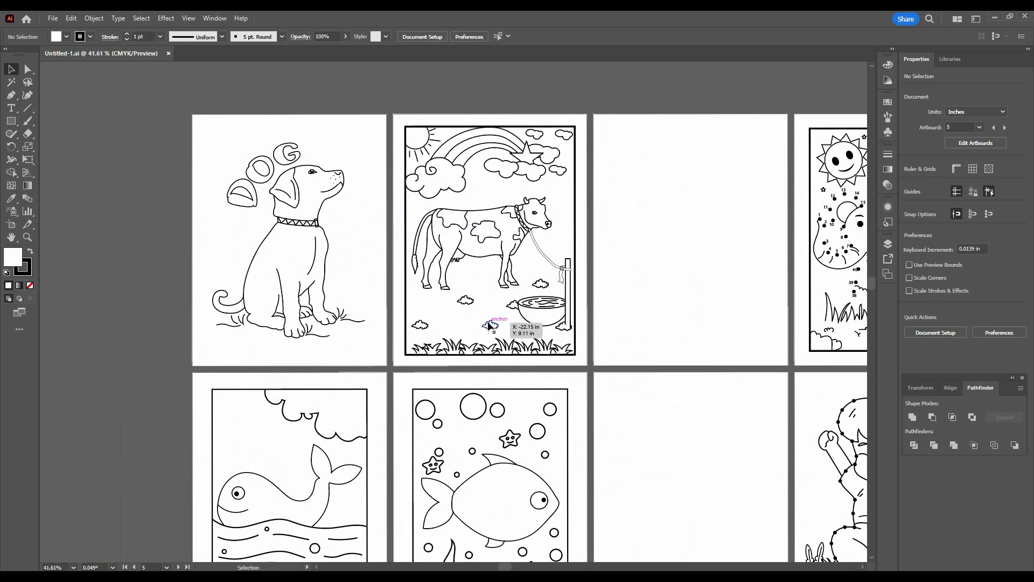
pyautogui.scroll(3, 598, 324)
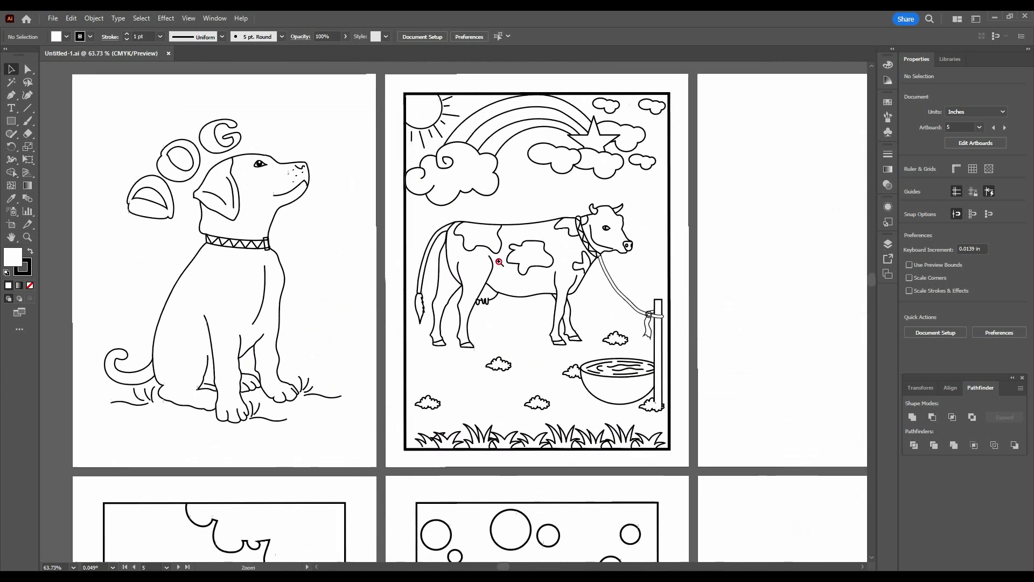
pyautogui.scroll(1, 500, 262)
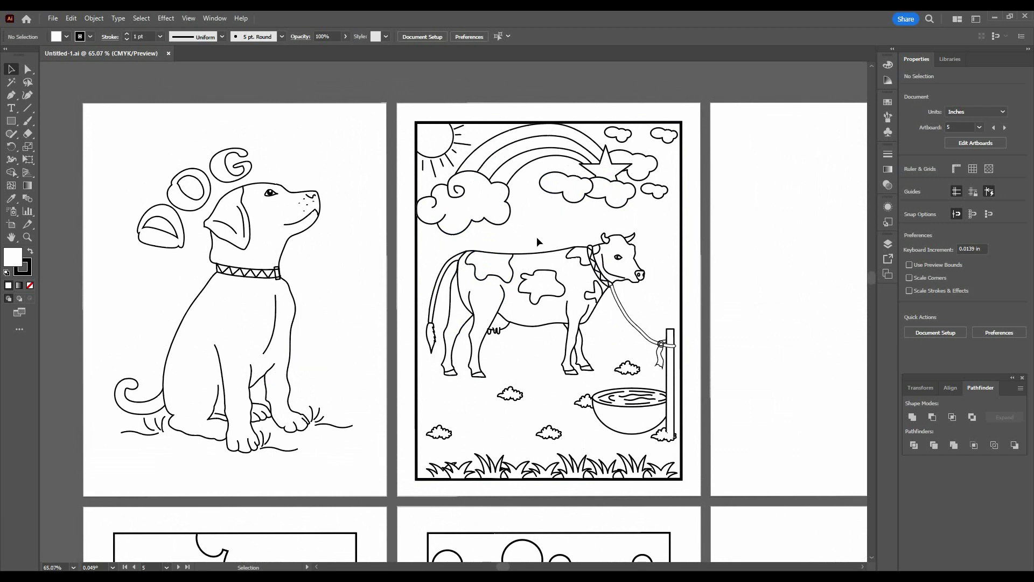
# Switch to the browser and look through the videos and playlists on the Graphic Tech360 YouTube channel
pyautogui.click(266, 559)
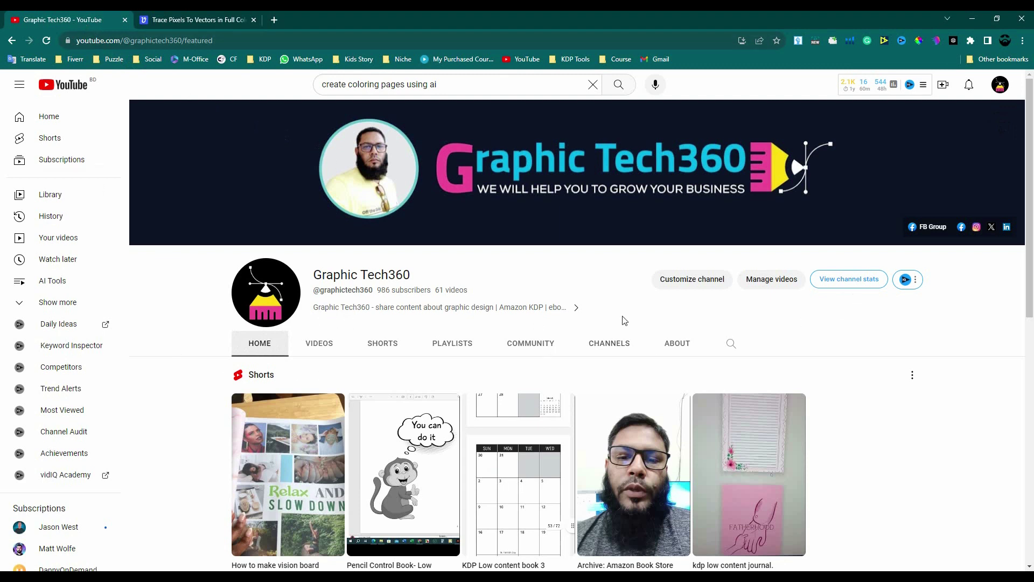
pyautogui.scroll(-5, 624, 320)
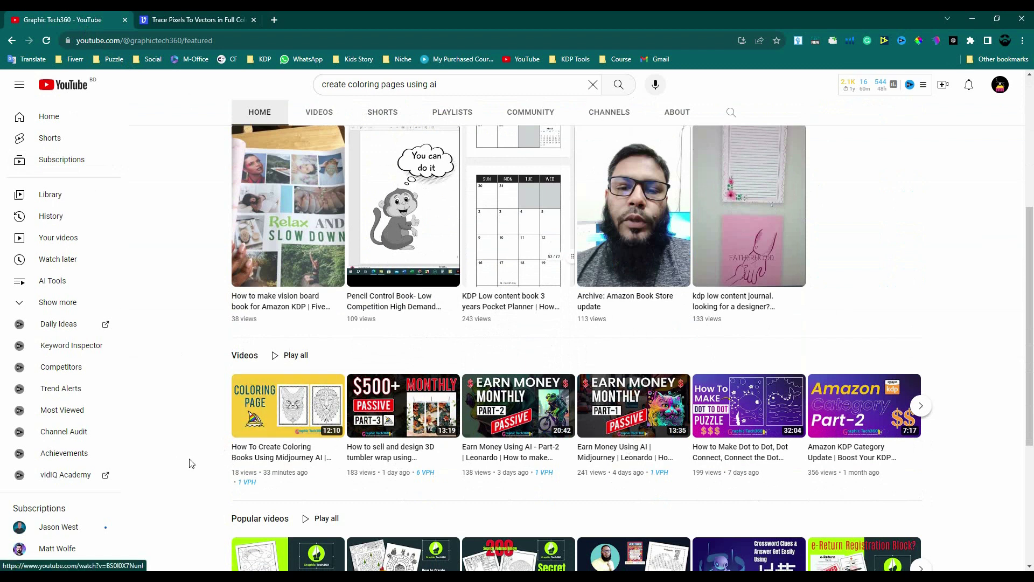
pyautogui.scroll(-5, 559, 514)
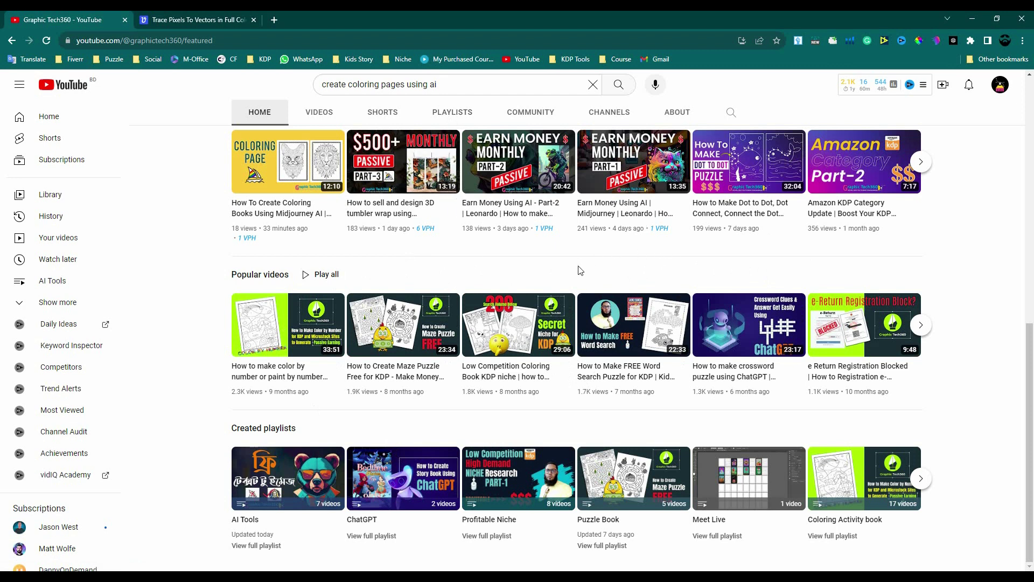
pyautogui.scroll(2, 579, 277)
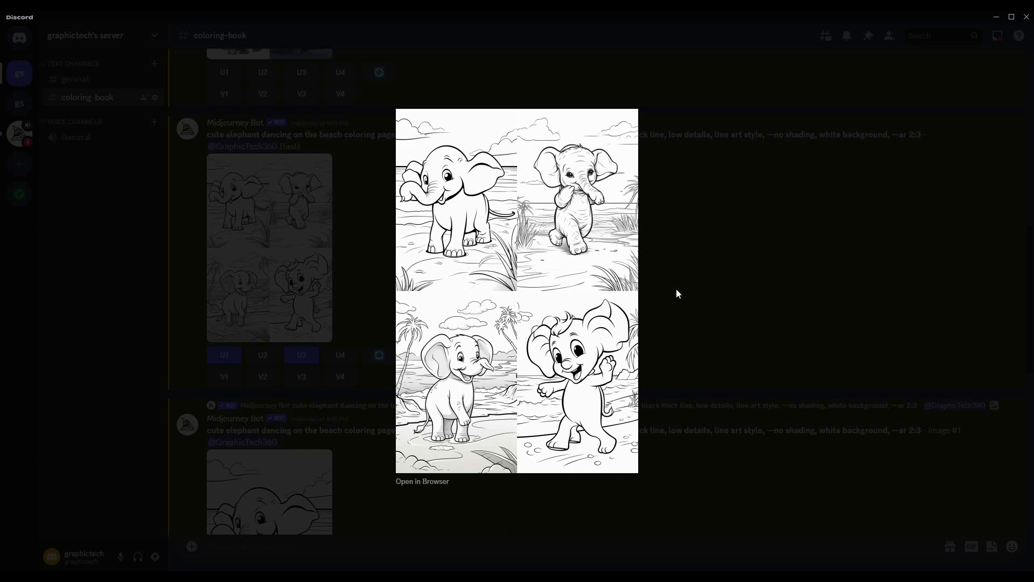
# In Discord, close the enlarged preview and examine the elephant coloring page prompt, image grid and upscaled images in the coloring-book channel
pyautogui.click(702, 283)
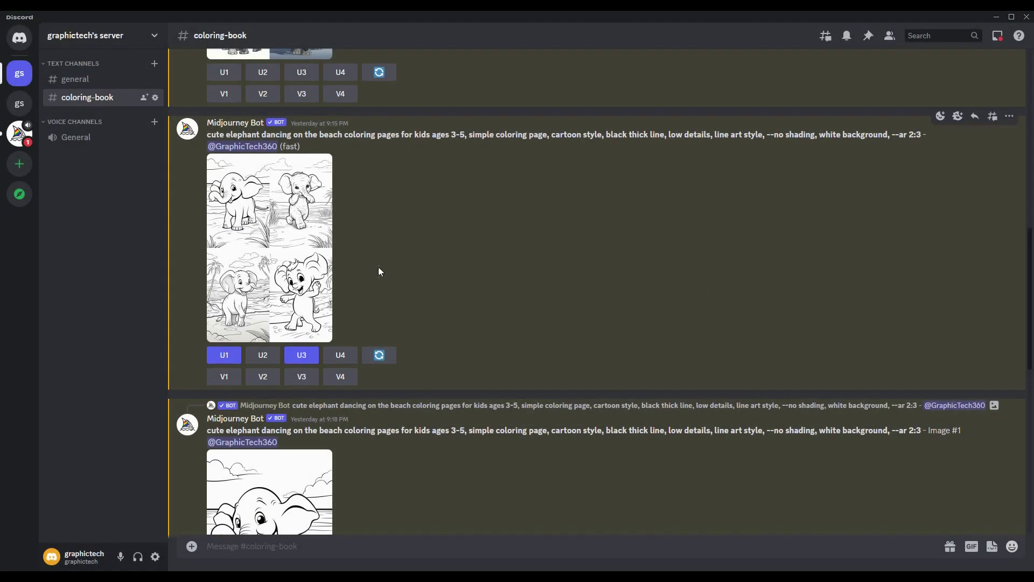
pyautogui.scroll(4, 378, 267)
pyautogui.scroll(-4, 378, 269)
pyautogui.scroll(-2, 381, 291)
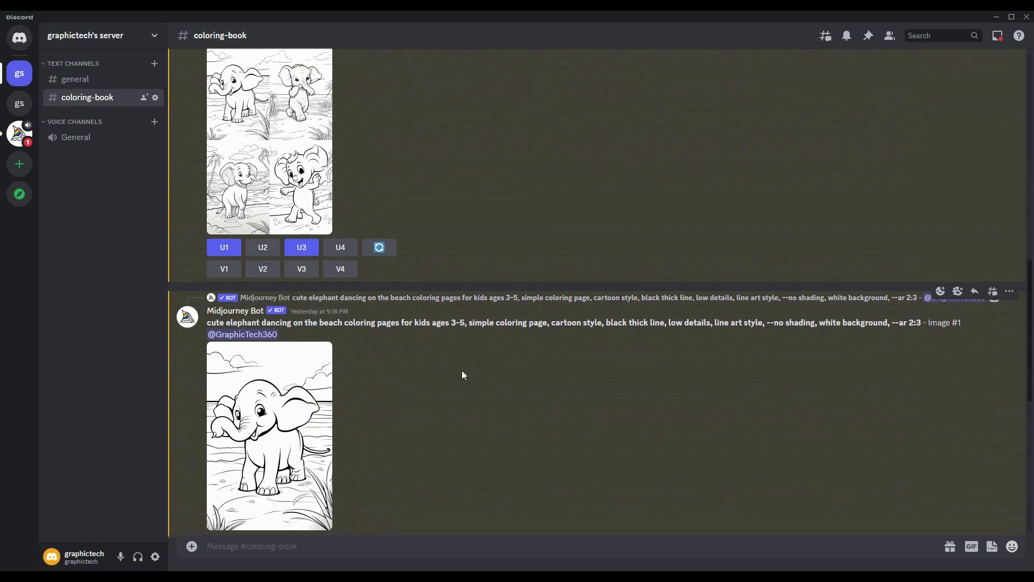
pyautogui.scroll(-3, 359, 288)
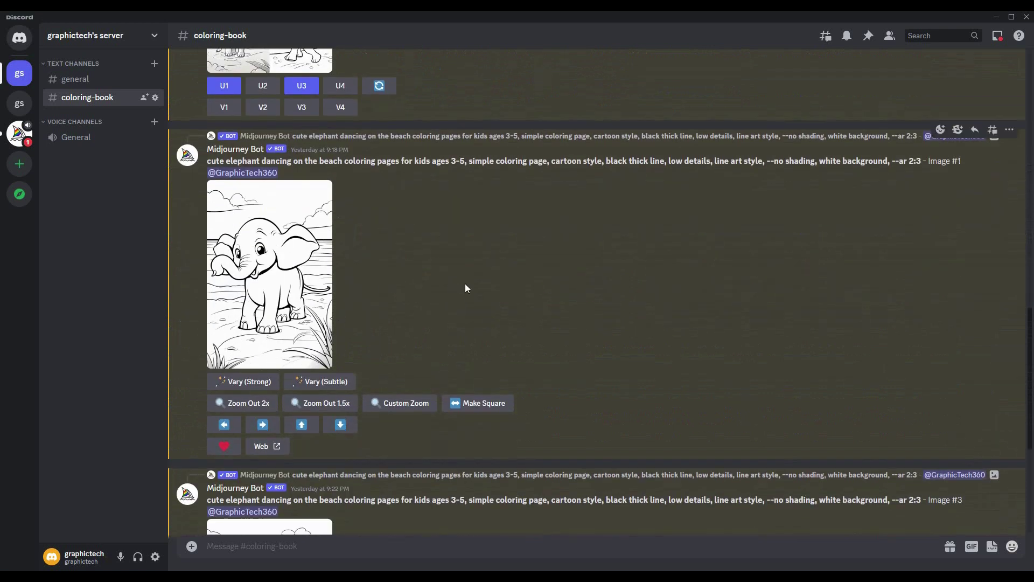
pyautogui.scroll(-5, 465, 284)
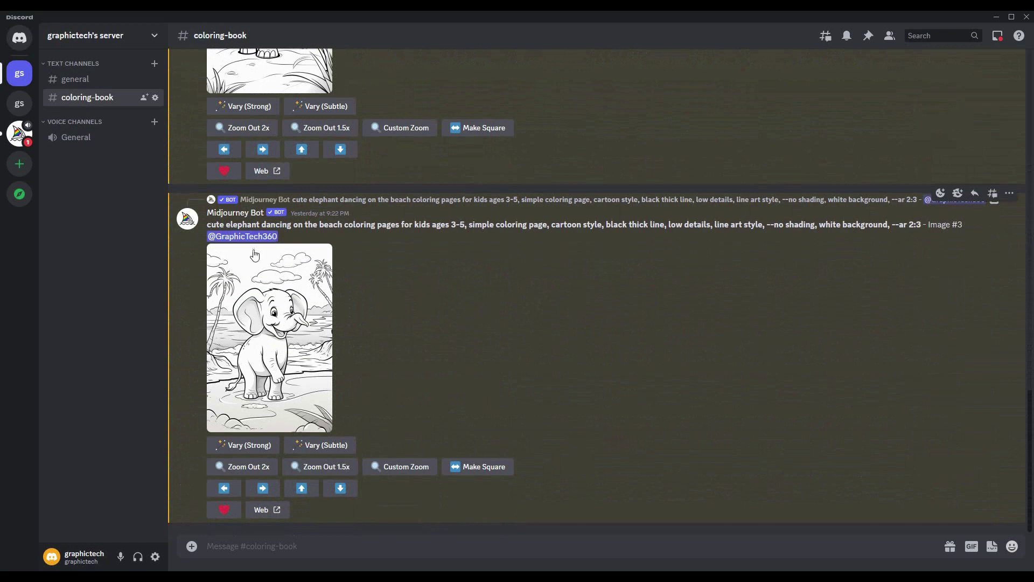
pyautogui.scroll(7, 363, 309)
pyautogui.scroll(3, 341, 316)
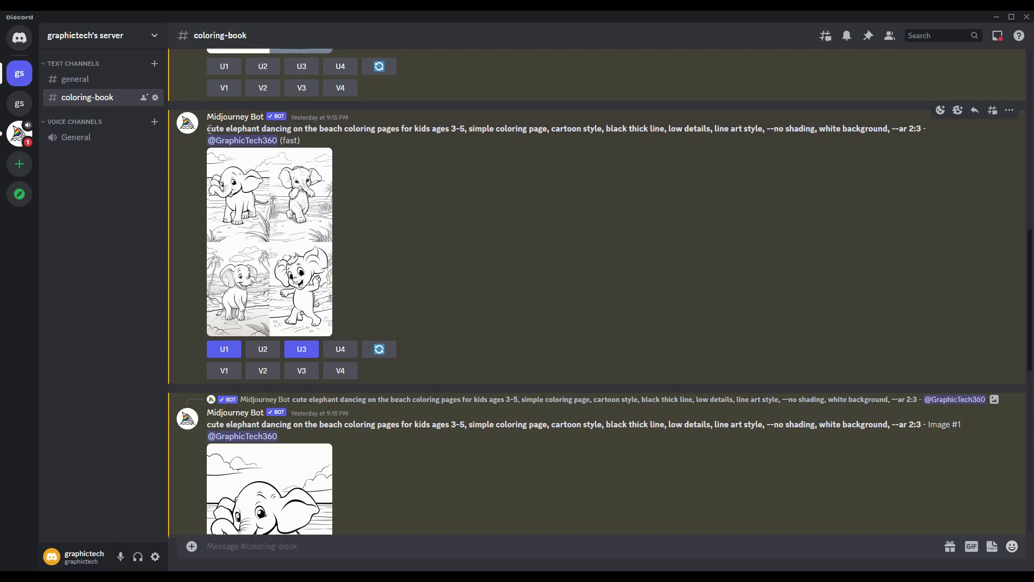
# Copy the full elephant coloring page prompt, ending in "--ar 2:3", and paste it into a new /imagine command
pyautogui.moveTo(209, 130); pyautogui.dragTo(922, 132)
pyautogui.hotkey('ctrl', 'c')
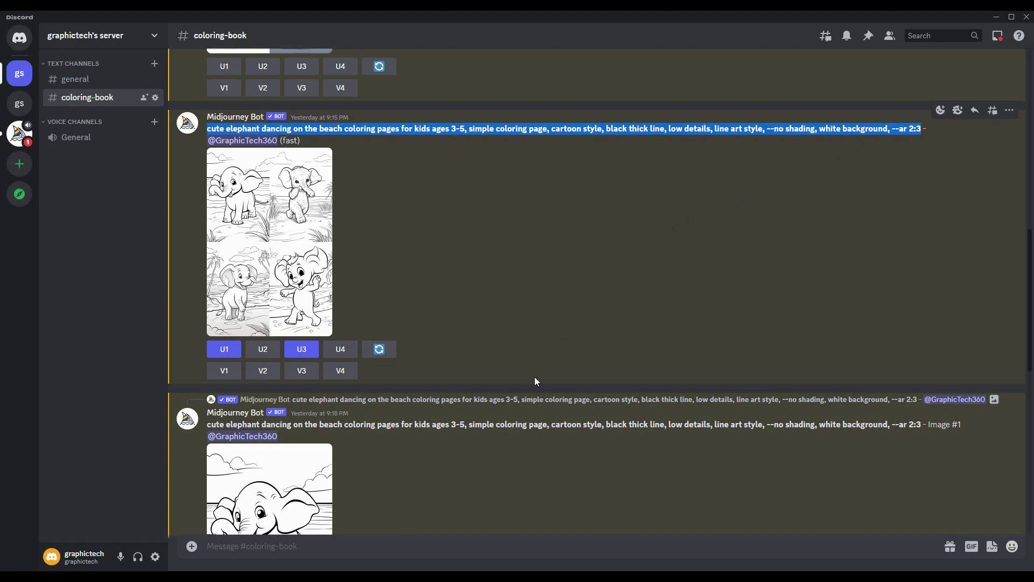
pyautogui.scroll(-5, 531, 386)
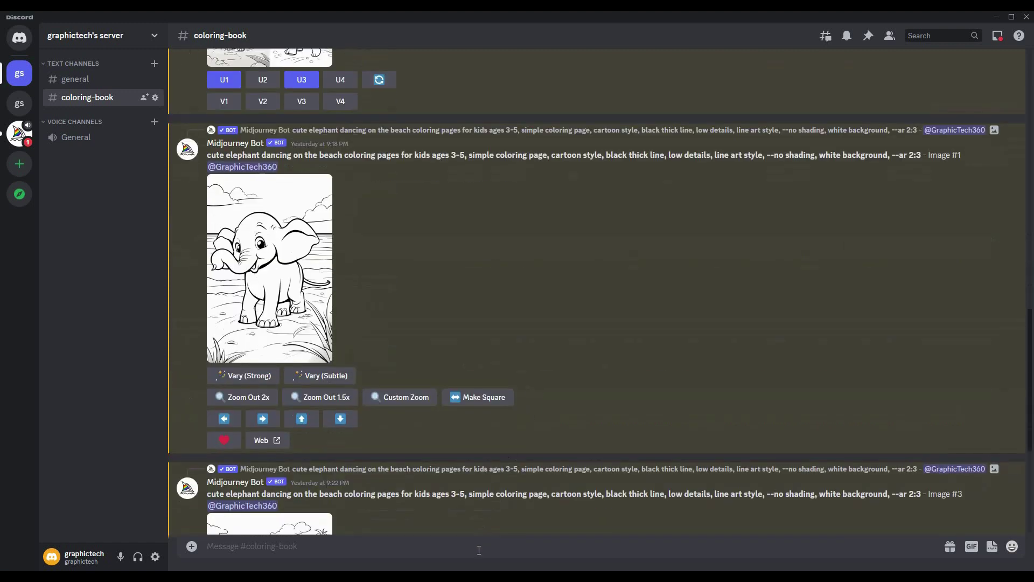
pyautogui.write('/im')
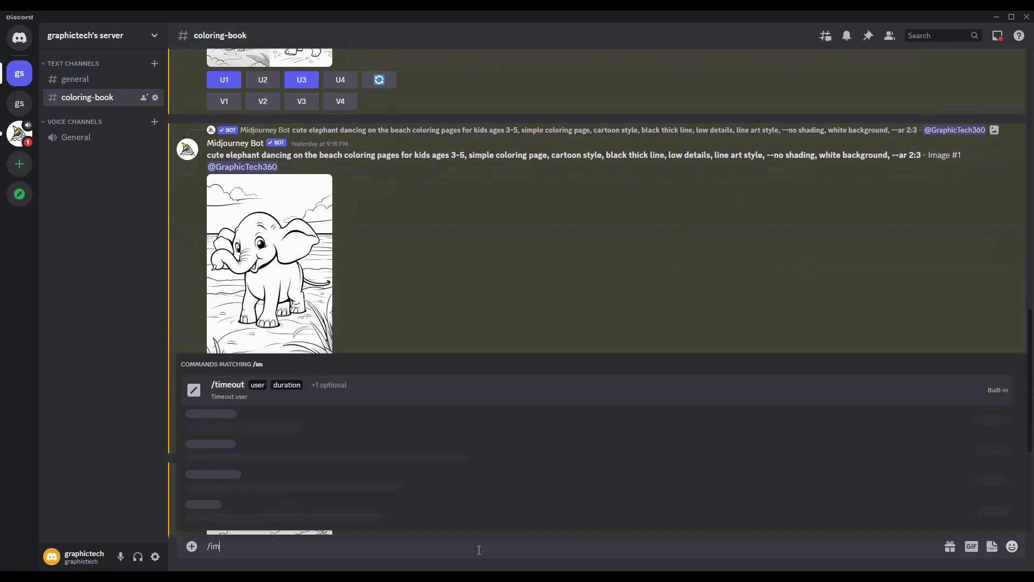
pyautogui.press('Return')
pyautogui.scroll(-5, 531, 418)
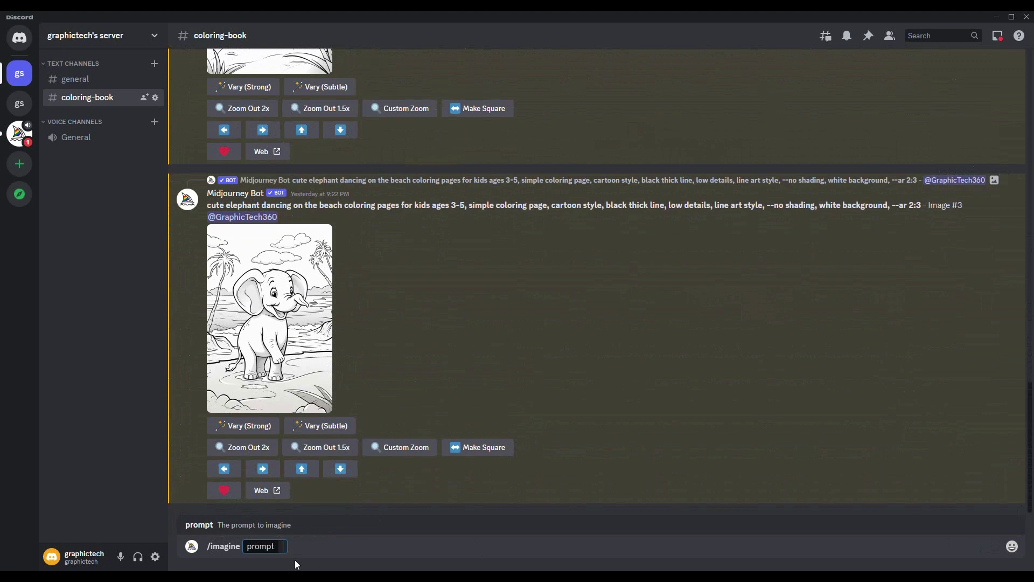
pyautogui.hotkey('ctrl', 'v')
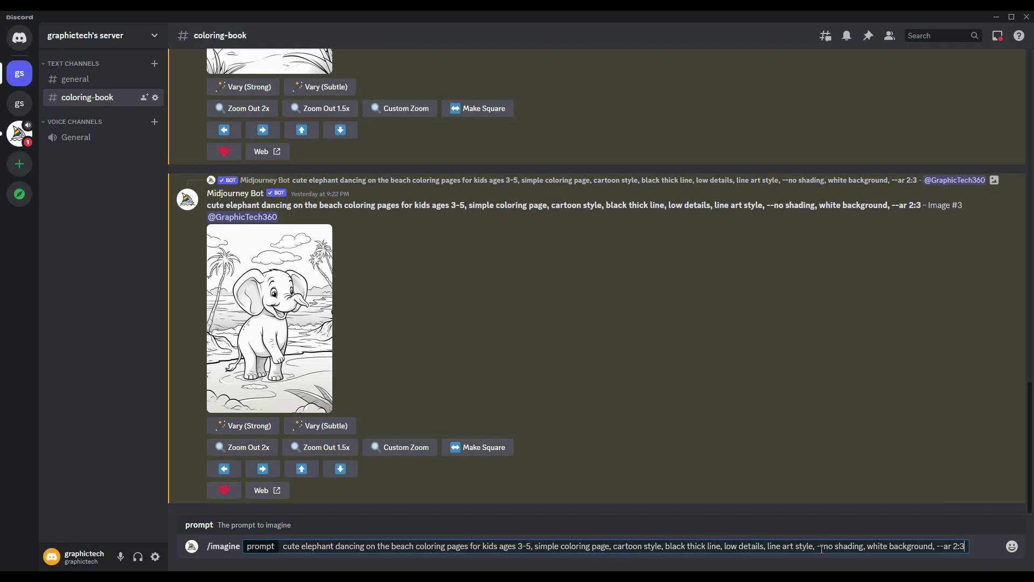
pyautogui.moveTo(824, 547); pyautogui.dragTo(854, 547)
# Remove the words "elephant dancing on the beach" from the pasted prompt, keeping "cute" before "coloring pages"
pyautogui.moveTo(301, 547); pyautogui.dragTo(334, 546)
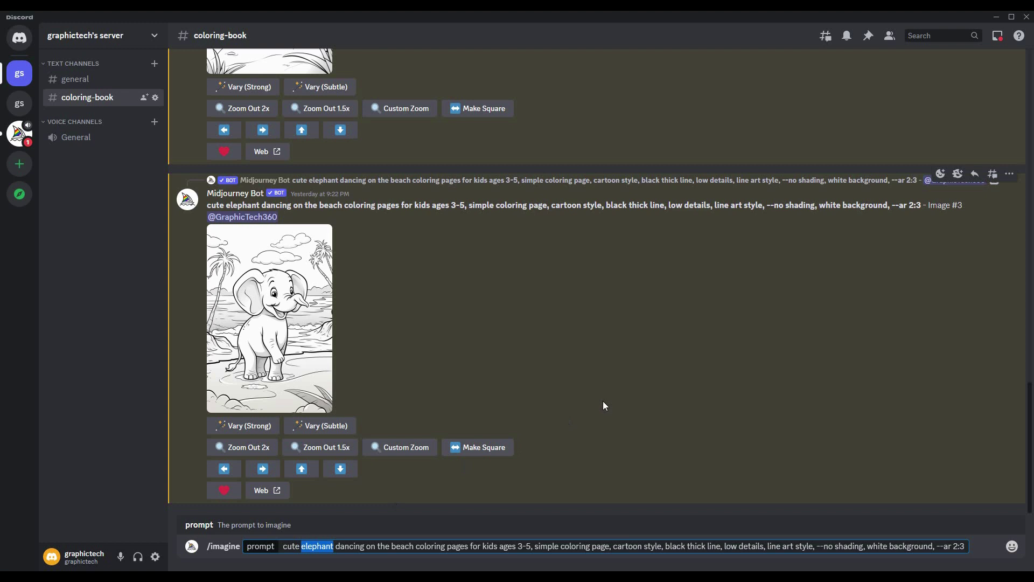
pyautogui.press('BackSpace')
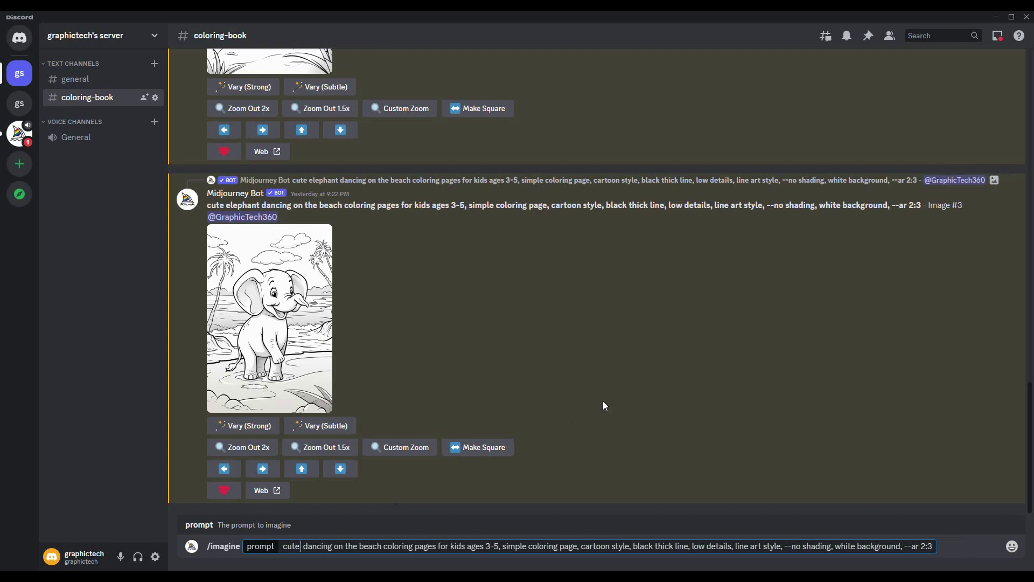
pyautogui.press('BackSpace')
pyautogui.press('Delete')
pyautogui.press('Delete')
pyautogui.press('Delete')
pyautogui.press('Delete')
pyautogui.press('Delete')
pyautogui.press('Delete')
pyautogui.press('Delete')
pyautogui.press('Delete')
pyautogui.press('Delete')
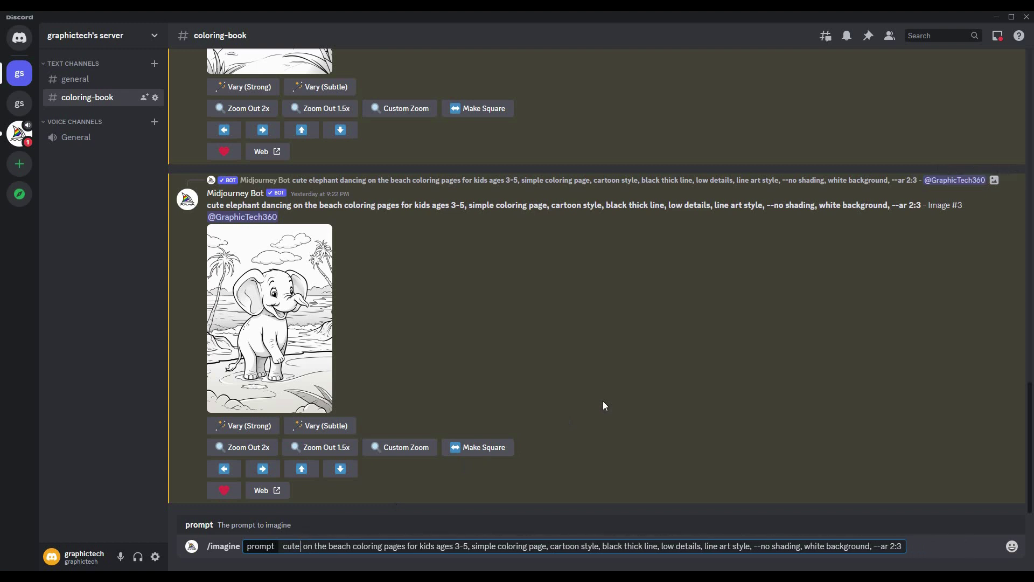
pyautogui.press('Delete')
pyautogui.press('Delete')
pyautogui.press('Delete')
pyautogui.press('Delete')
pyautogui.press('Delete')
pyautogui.press('Delete')
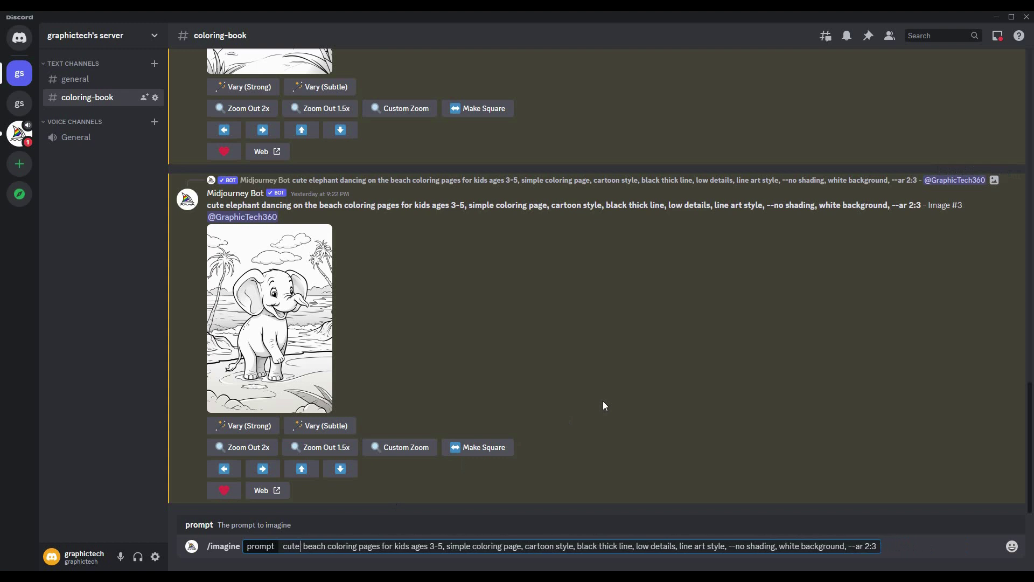
pyautogui.press('Delete')
pyautogui.press('Delete')
pyautogui.press('Delete')
pyautogui.press('Delete')
pyautogui.press('Delete')
pyautogui.press('Delete')
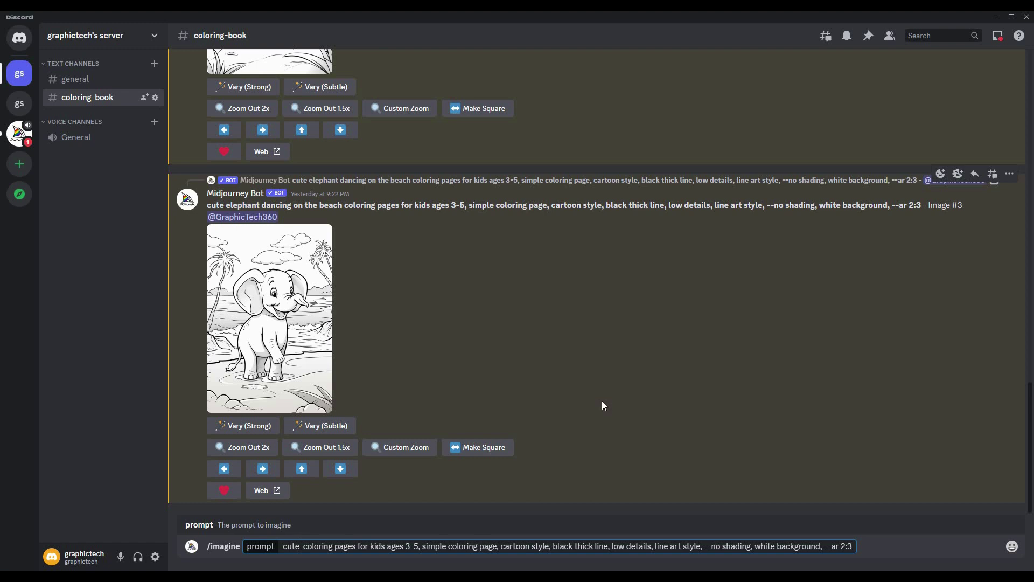
# Insert "alligator playing guitter" after "cute" in the /imagine prompt
pyautogui.write('all')
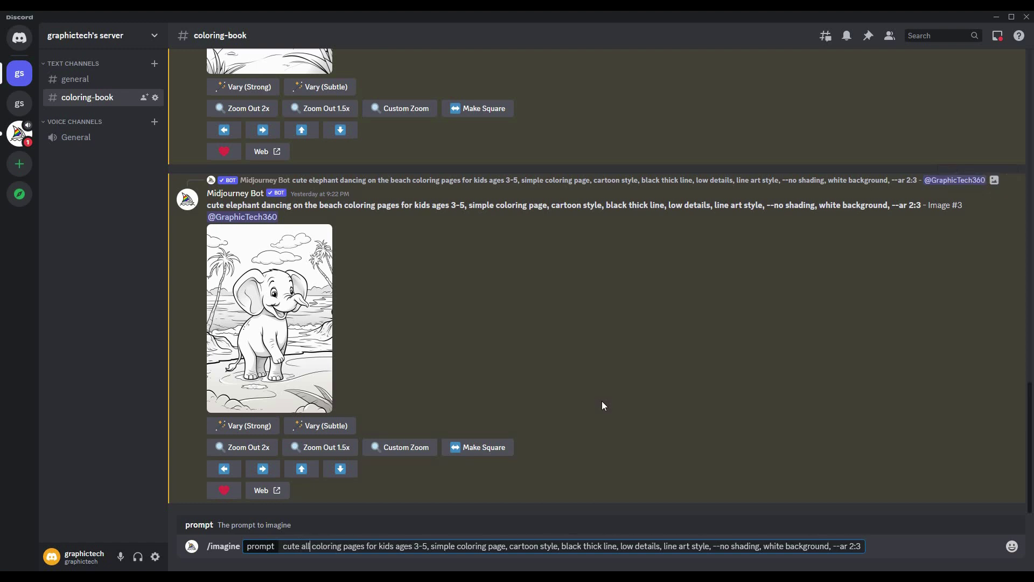
pyautogui.write('igator')
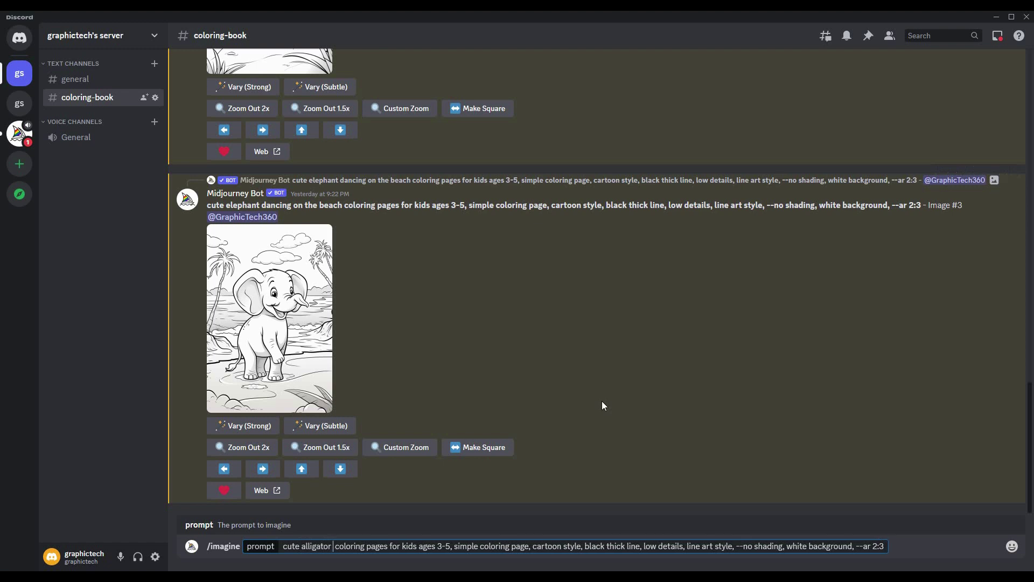
pyautogui.write(' playing')
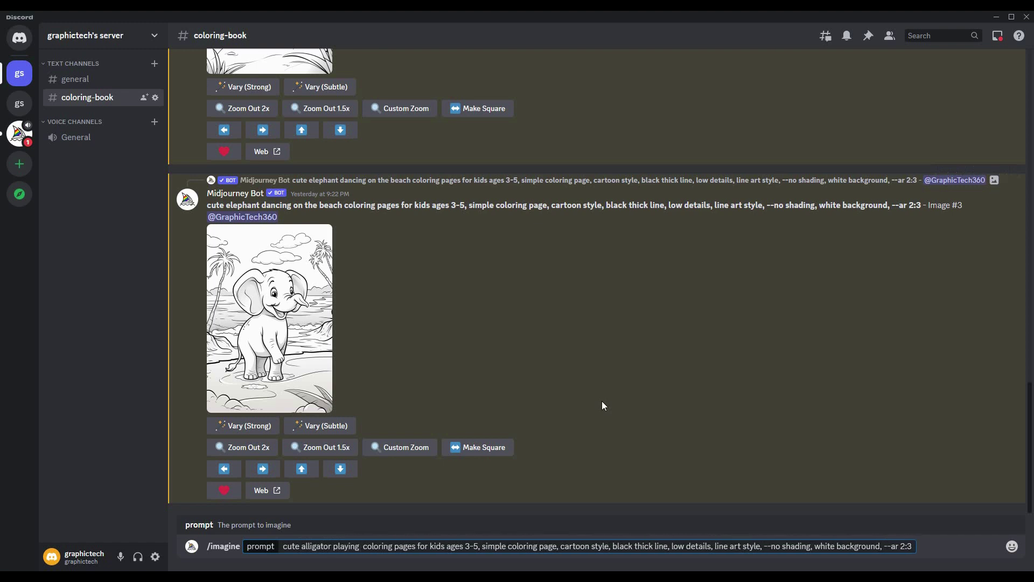
pyautogui.write(' guitter')
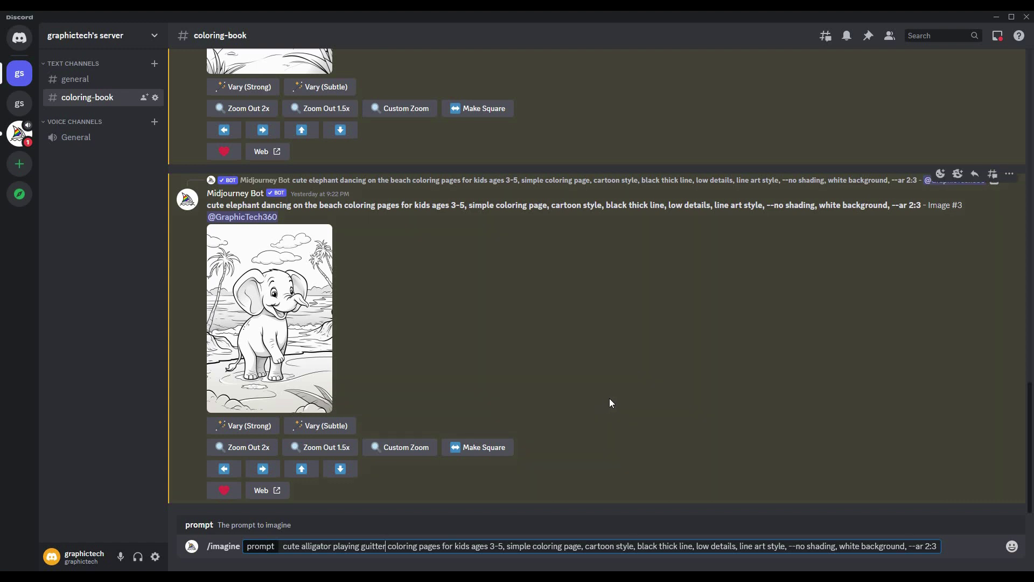
# Review the age range and style wording in the alligator prompt, and submit it to generate the images
pyautogui.moveTo(489, 547); pyautogui.dragTo(501, 549)
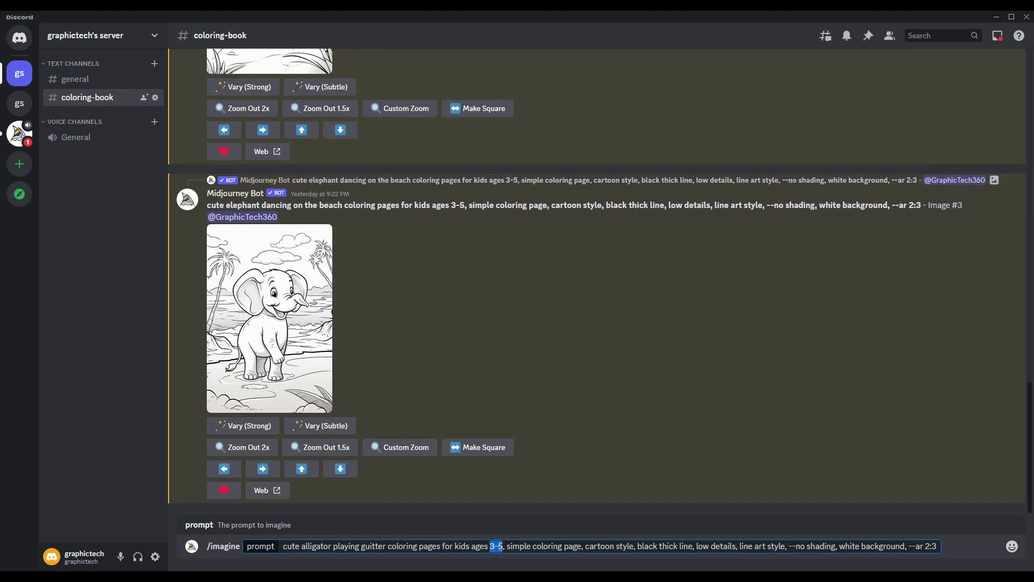
pyautogui.moveTo(509, 547); pyautogui.dragTo(577, 547)
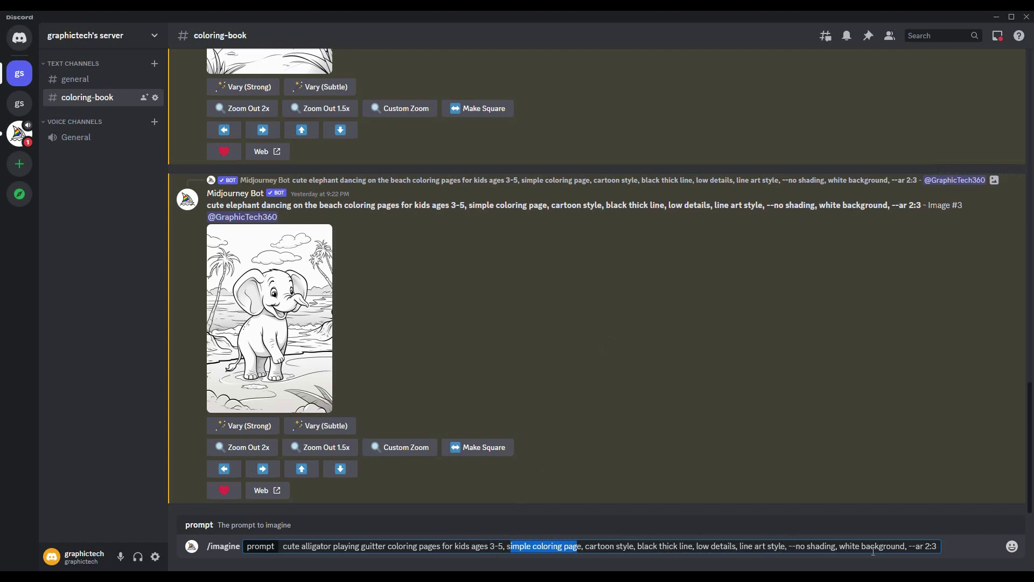
pyautogui.click(939, 546)
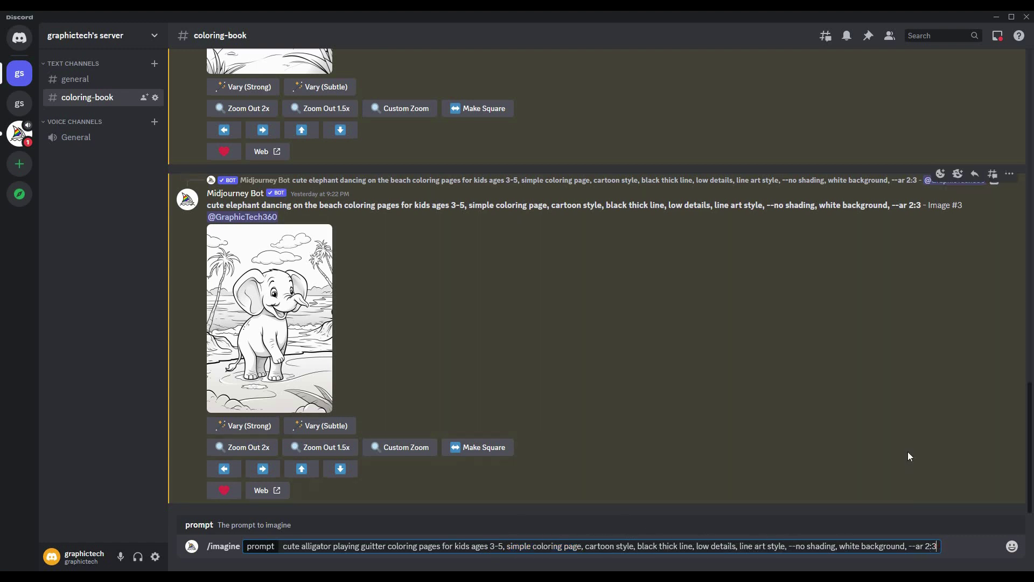
pyautogui.press('Return')
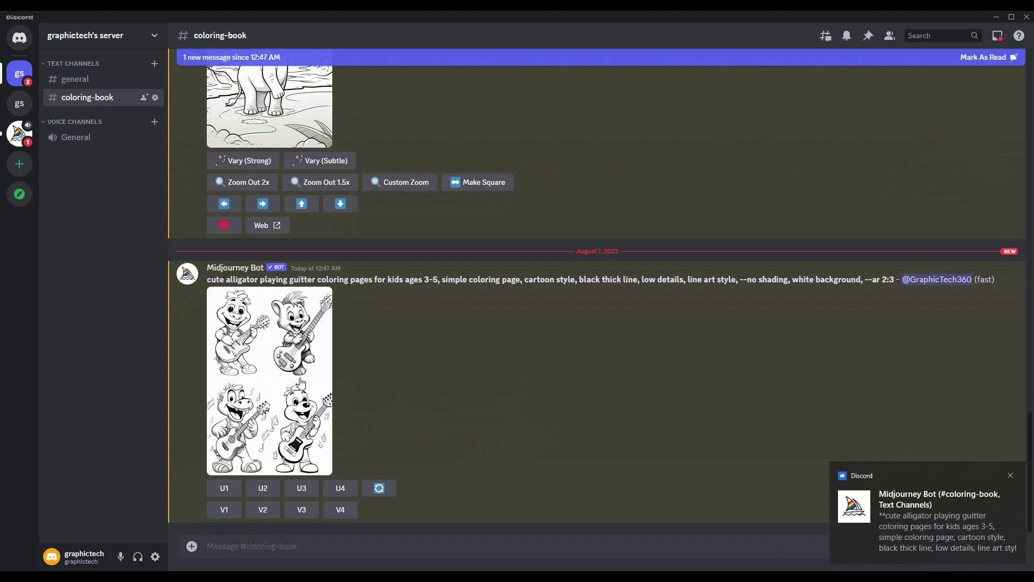
# View the generated alligator grid enlarged, close it, and upscale images 1 and 3
pyautogui.click(266, 382)
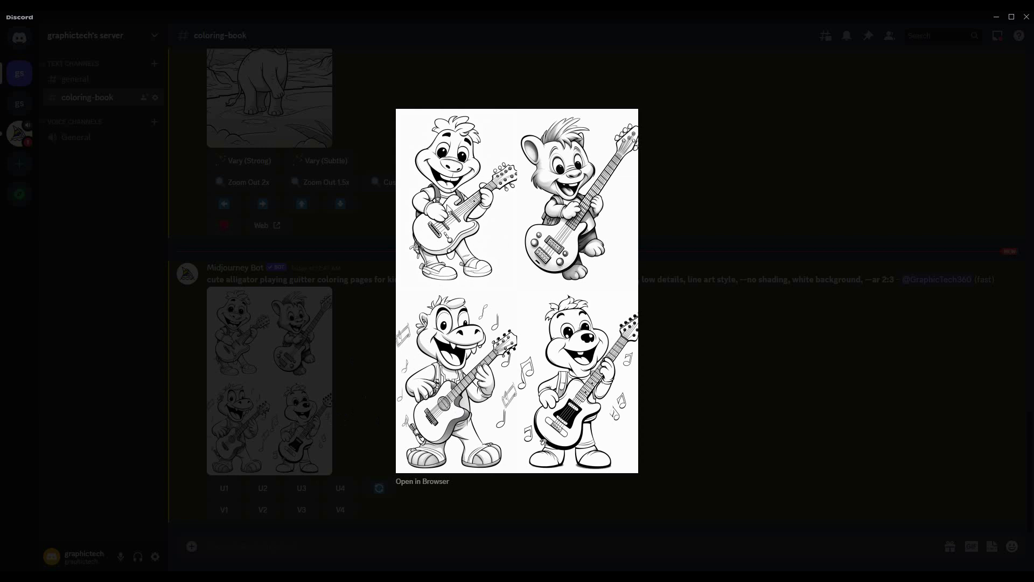
pyautogui.click(706, 385)
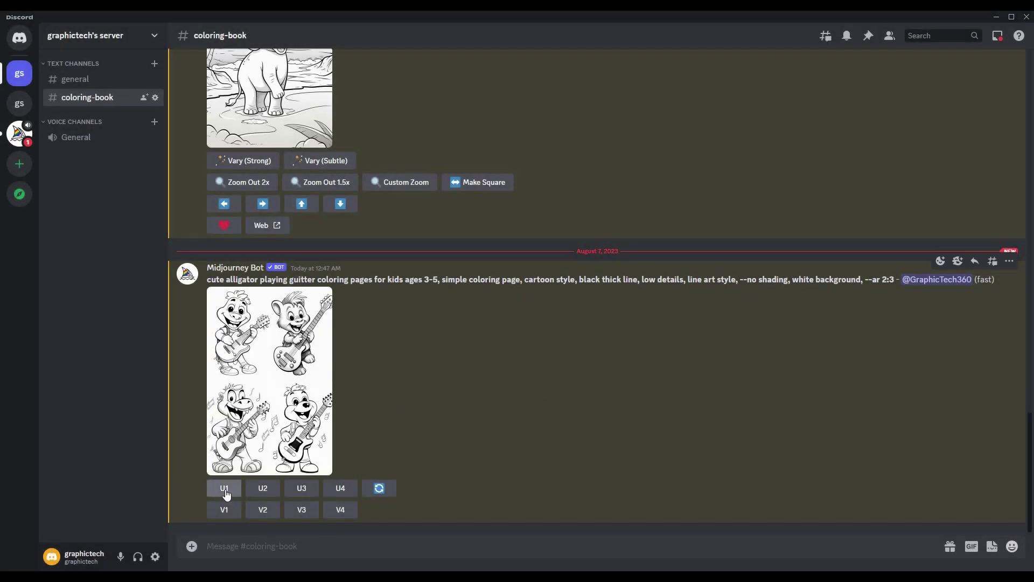
pyautogui.click(225, 488)
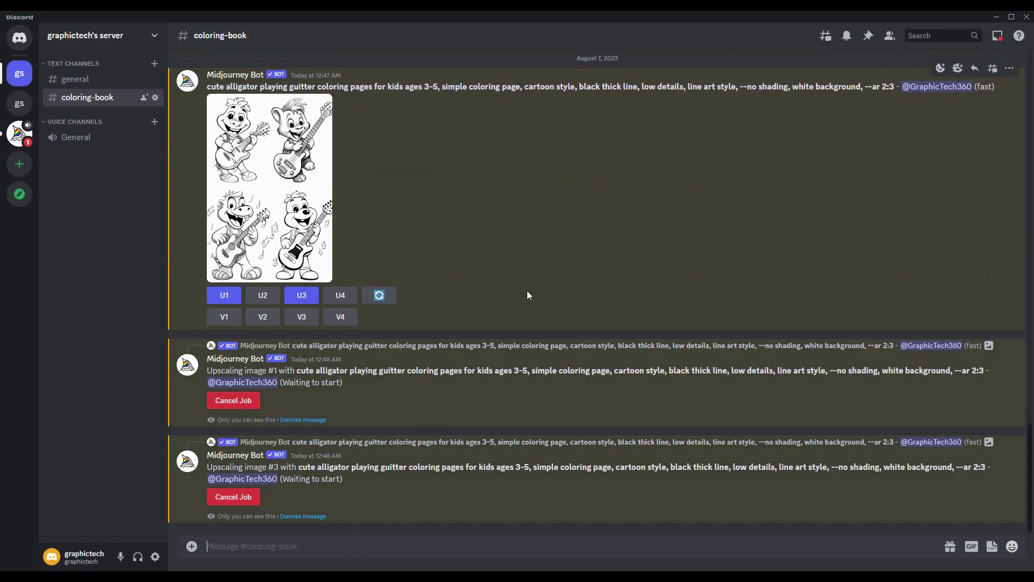
# Start a new /imagine command and paste the "cute elephant dancing on the beach coloring pages" prompt into it
pyautogui.write('/im')
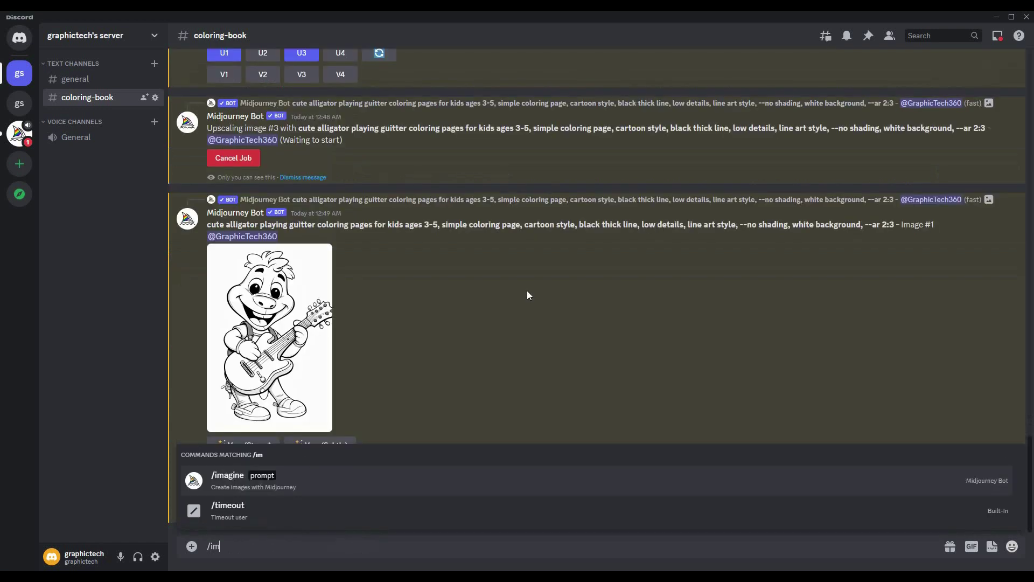
pyautogui.press('Tab')
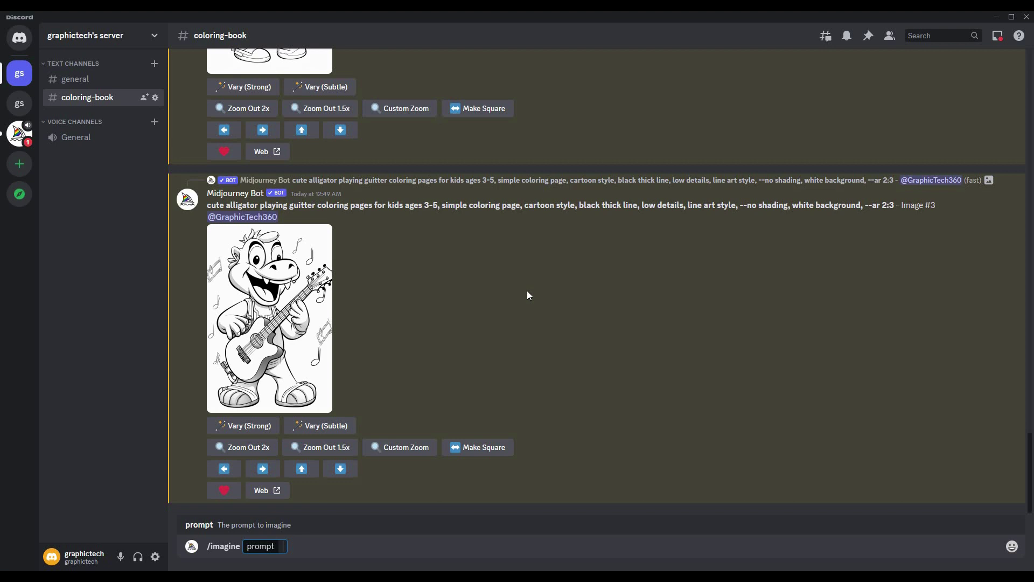
pyautogui.write('cute elephant dancing on the beach coloring pages for kids ages 3-5, simple coloring page, cartoon style, black thick line, low details, line art style, --no shading, white background, --ar 2:3')
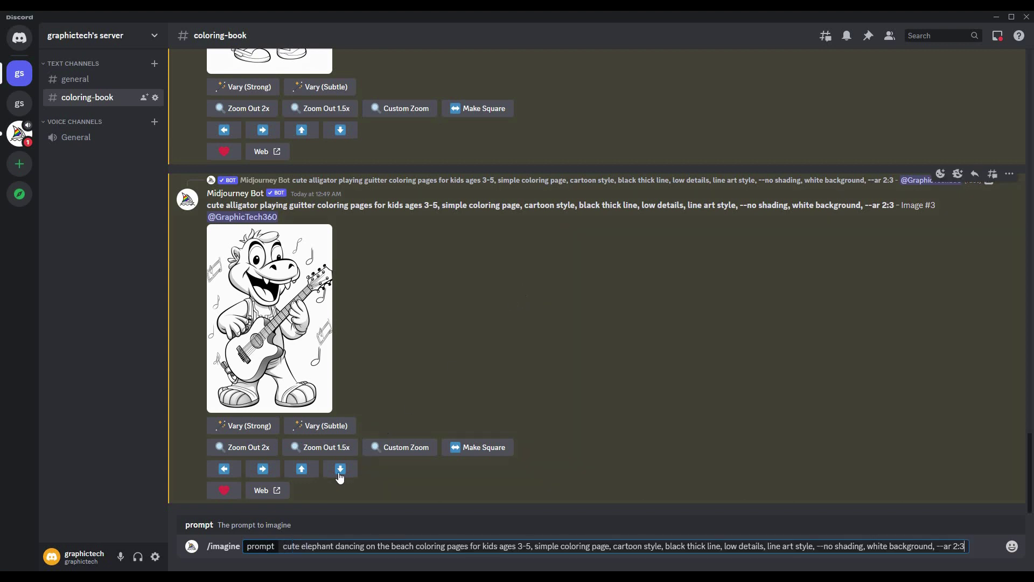
# Replace "elephant" with "Turtle" in the pasted prompt and submit it to generate the images
pyautogui.click(303, 546)
pyautogui.moveTo(302, 546); pyautogui.dragTo(333, 547)
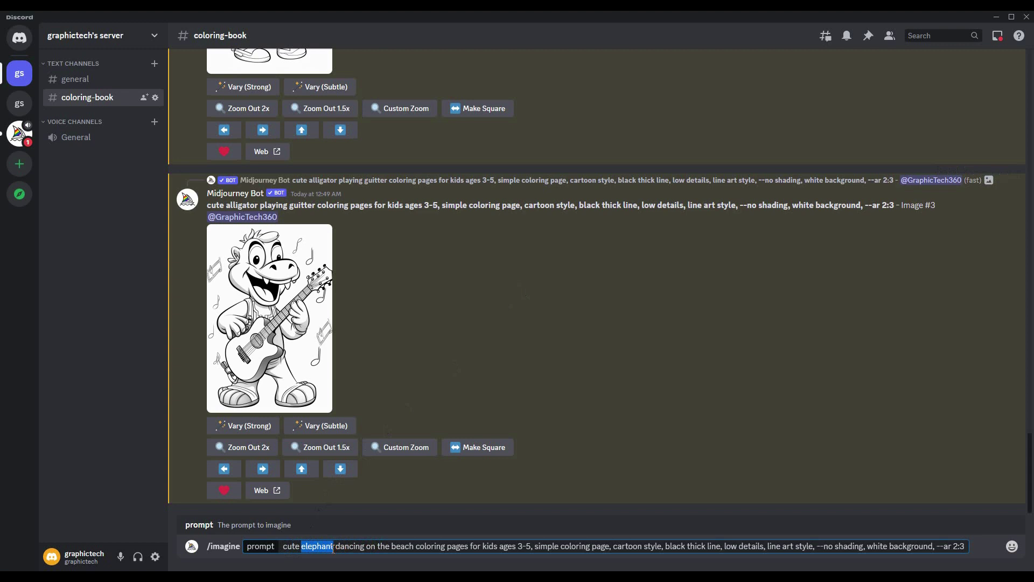
pyautogui.write('Tut')
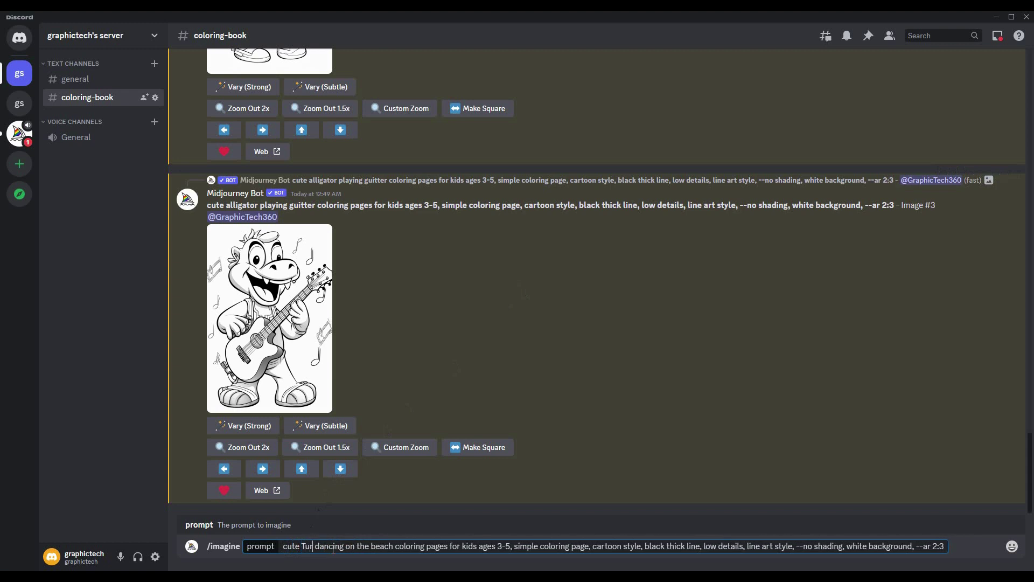
pyautogui.write('t')
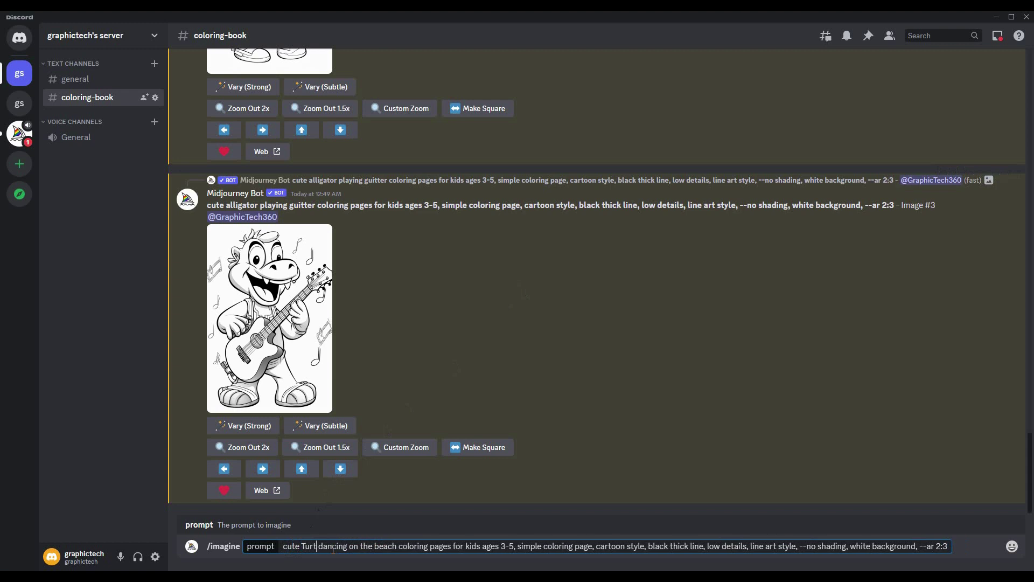
pyautogui.write('le')
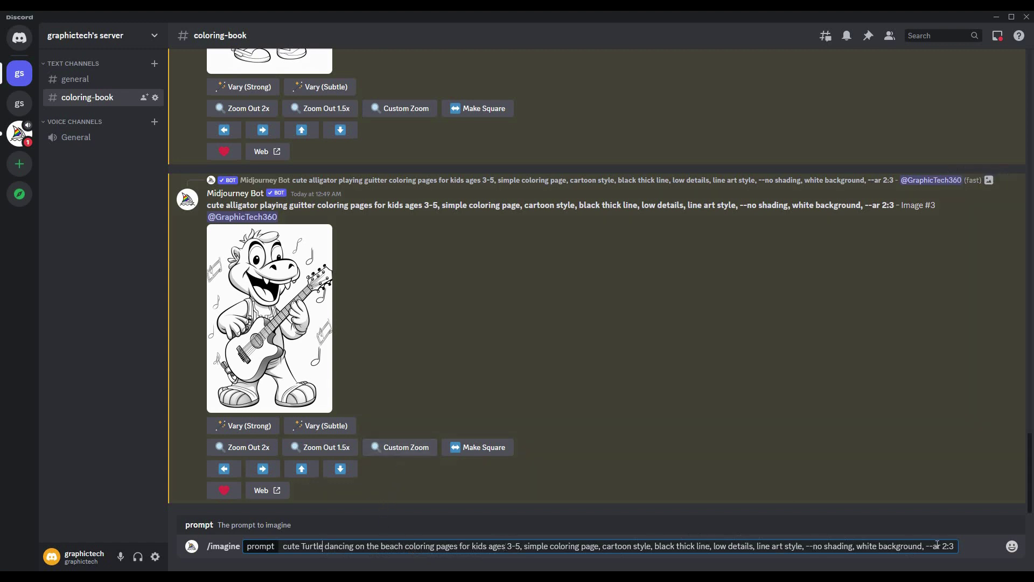
pyautogui.press('Return')
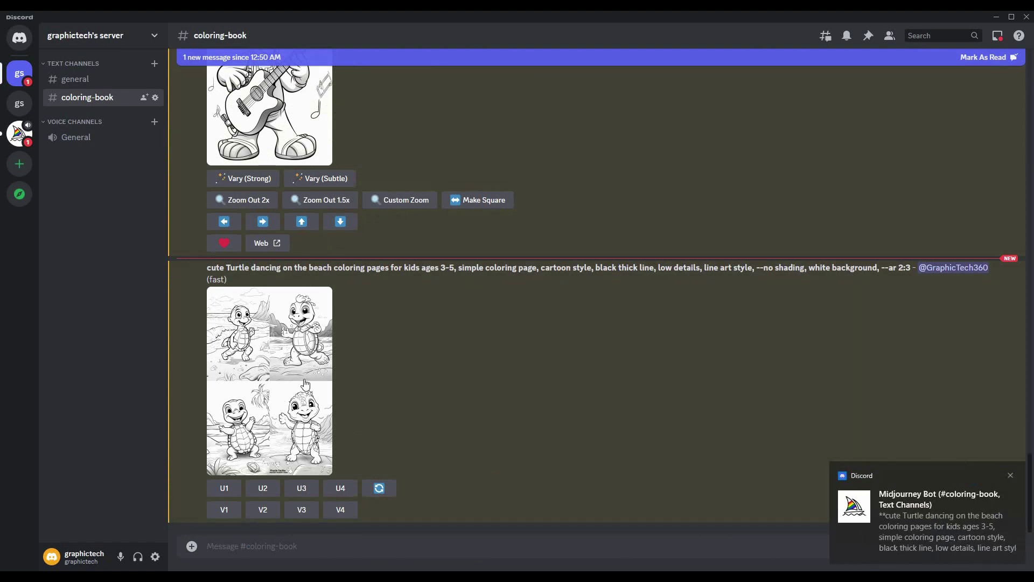
# View the generated turtle grid enlarged, close it, and upscale image 1
pyautogui.click(275, 382)
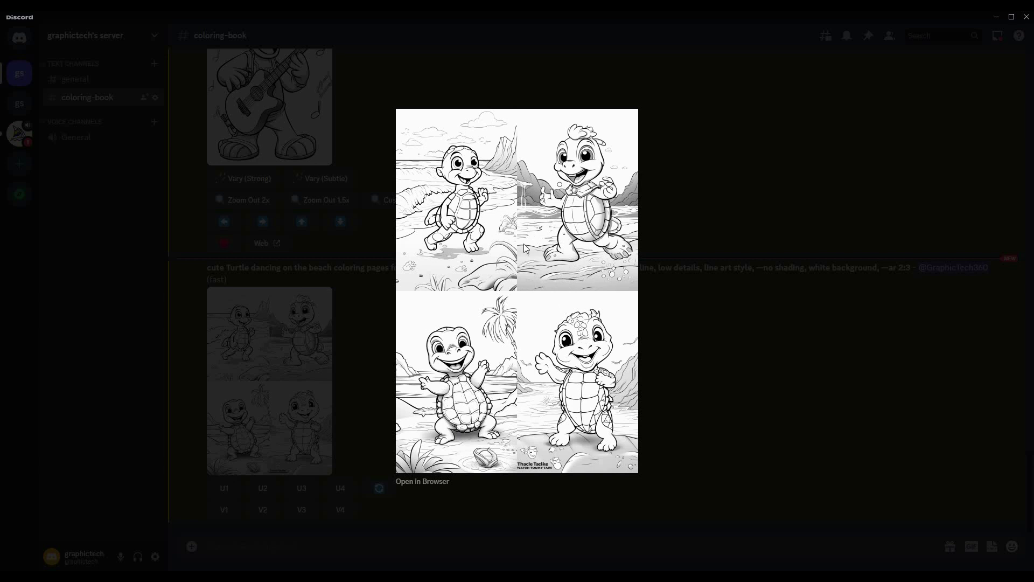
pyautogui.click(673, 366)
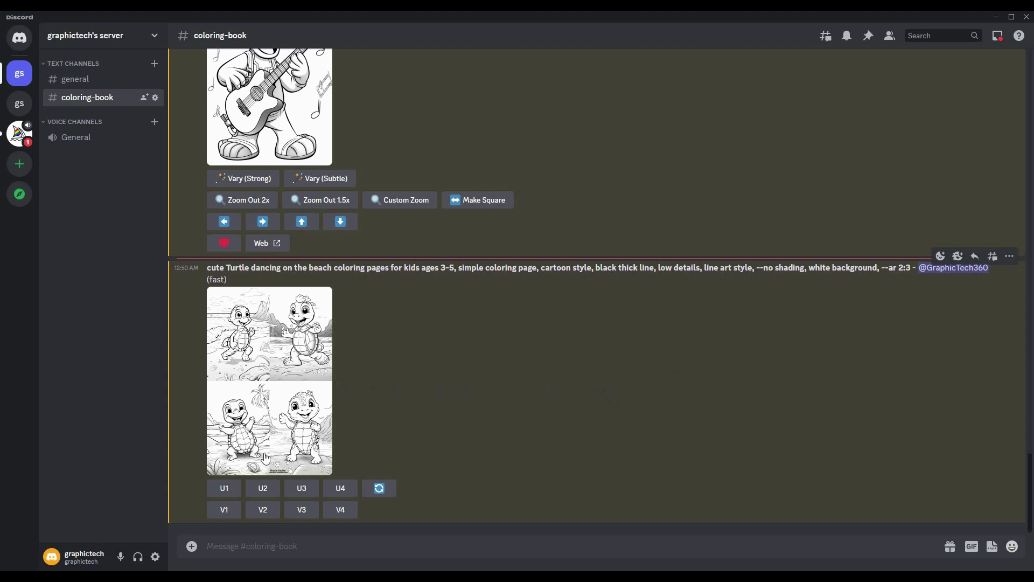
pyautogui.click(225, 489)
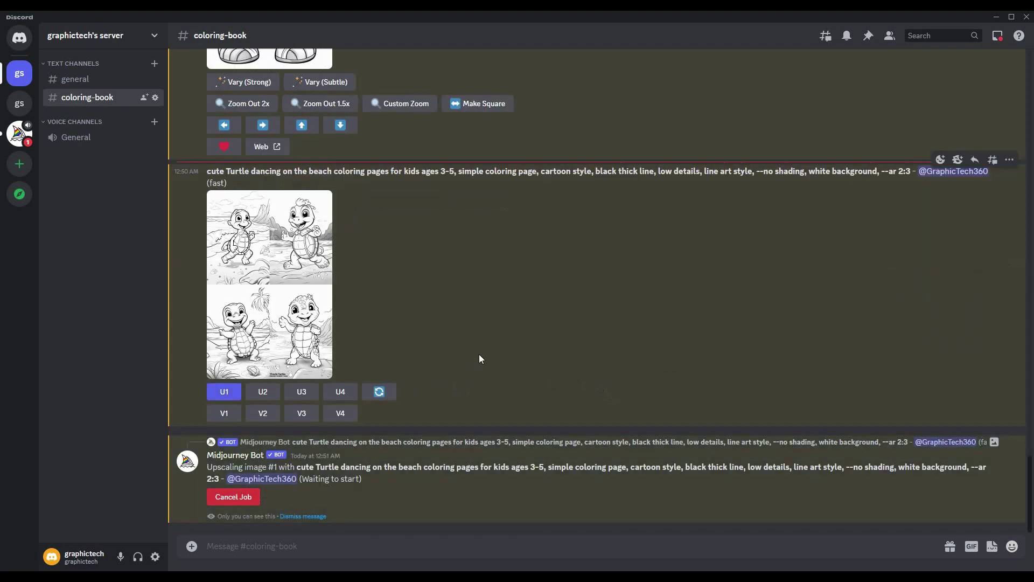
# Open the upscaled alligator and turtle images in the browser, save them as PNG in the Downloads folder, and close the browser page
pyautogui.scroll(15, 474, 353)
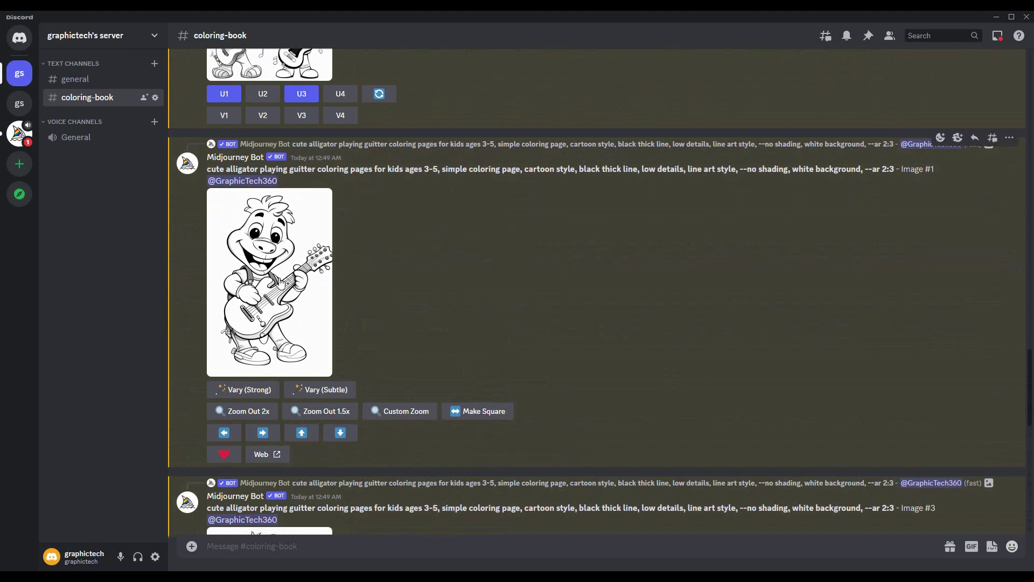
pyautogui.rightClick(305, 293)
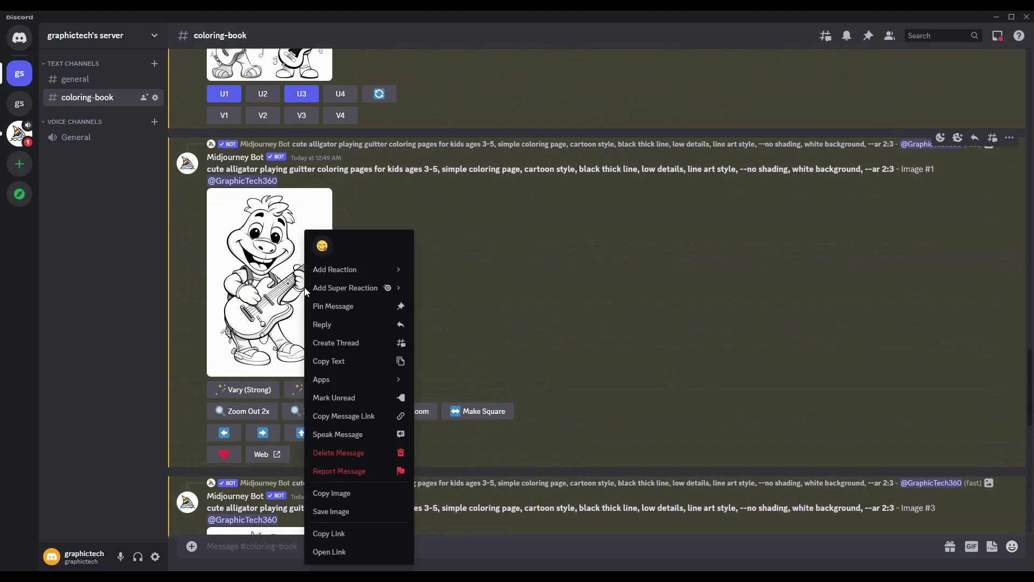
pyautogui.click(336, 551)
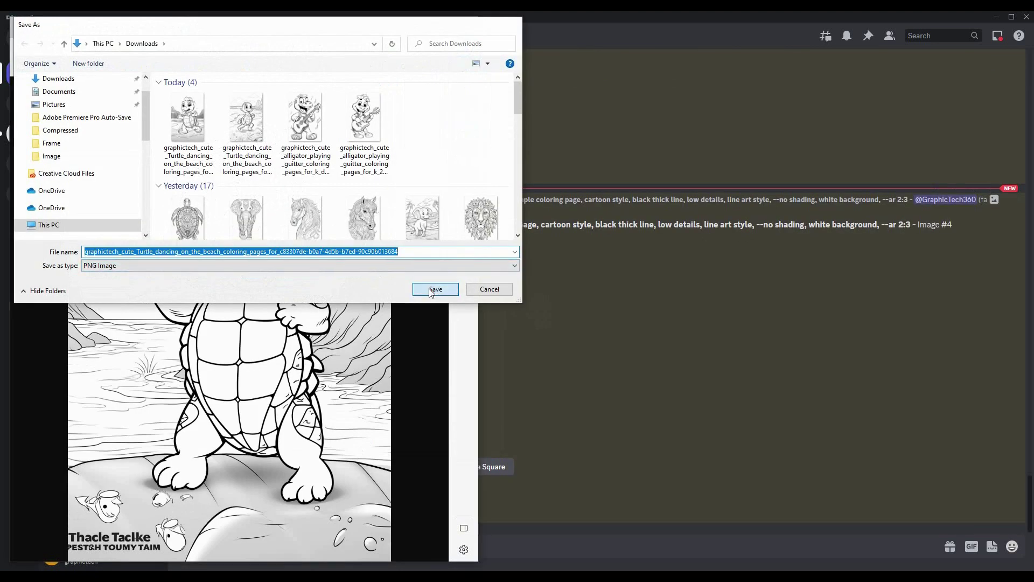
pyautogui.click(433, 290)
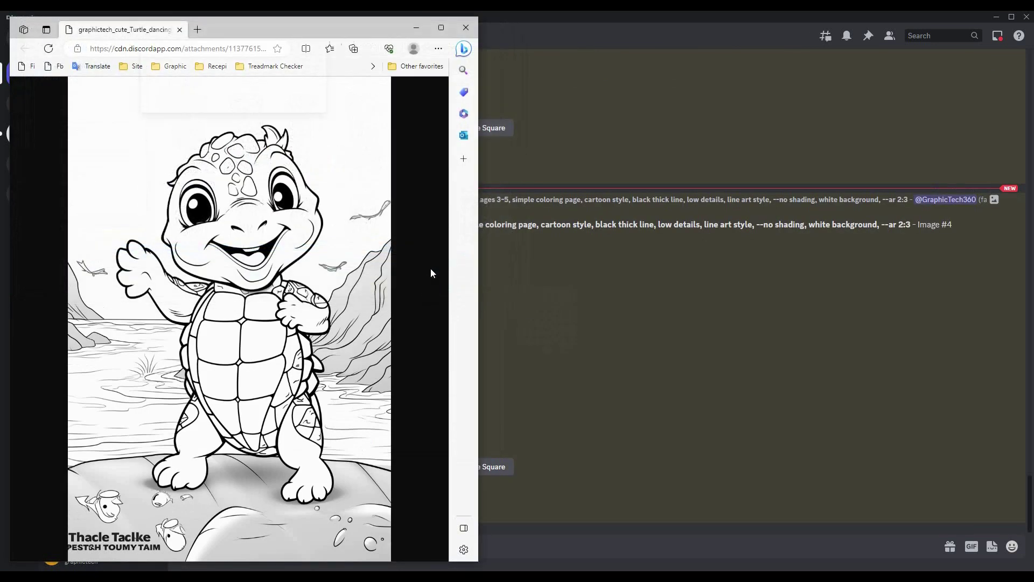
pyautogui.hotkey('ctrl', 'w')
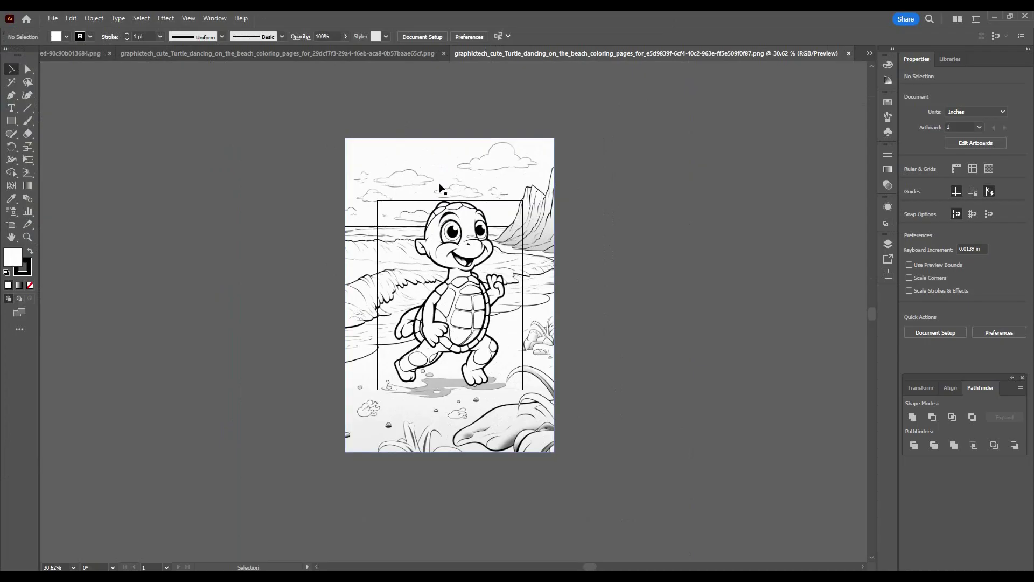
# In Illustrator, scale the dancing turtle image to about 7.15 by 10.72 in within the artboard and trace it with the Sketch preset
pyautogui.click(437, 162)
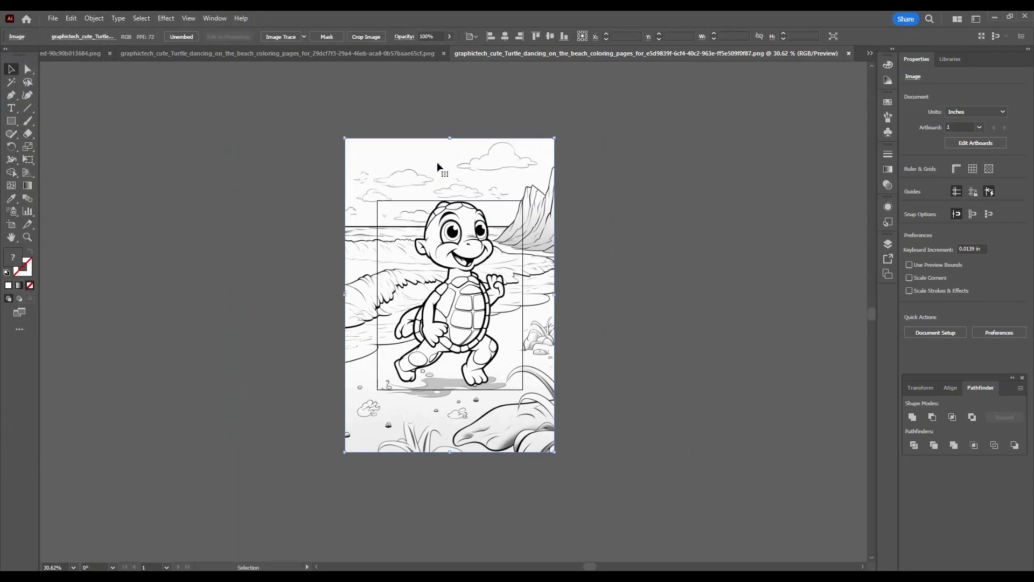
pyautogui.moveTo(448, 136); pyautogui.dragTo(446, 206)
pyautogui.keyDown('ctrl'); pyautogui.click(552, 316); pyautogui.keyUp('ctrl')
pyautogui.scroll(1, 552, 317)
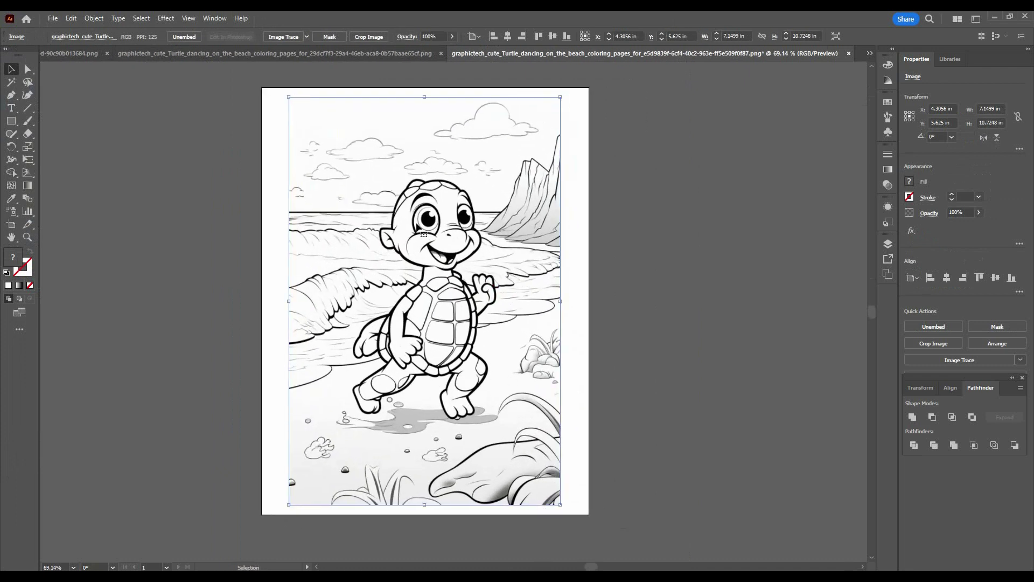
pyautogui.click(285, 37)
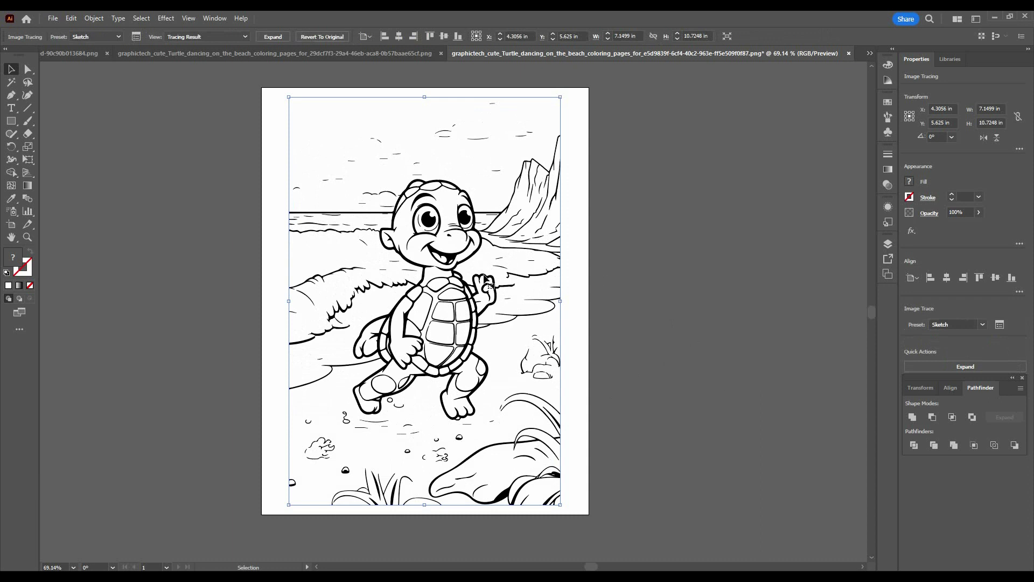
pyautogui.click(665, 248)
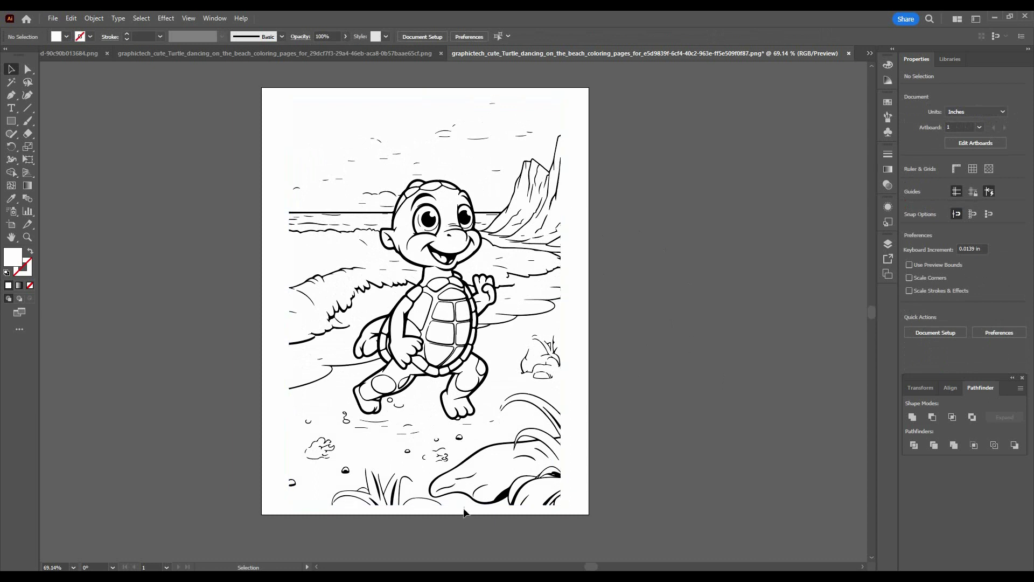
# Switch to Vectorizer.AI in the browser and load the waving turtle PNG from the file folder for vectorizing
pyautogui.hotkey('alt', 'Tab')
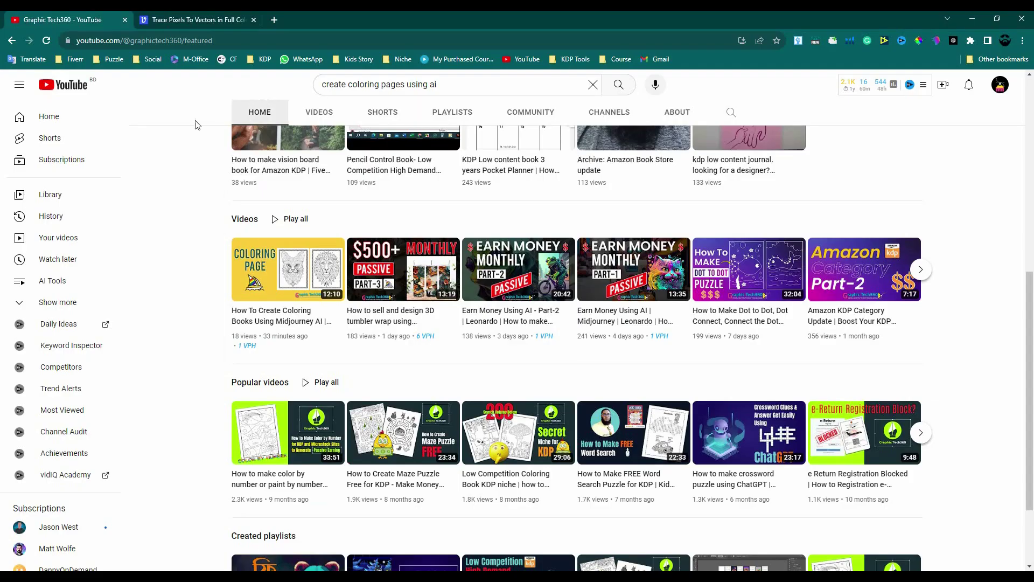
pyautogui.click(189, 23)
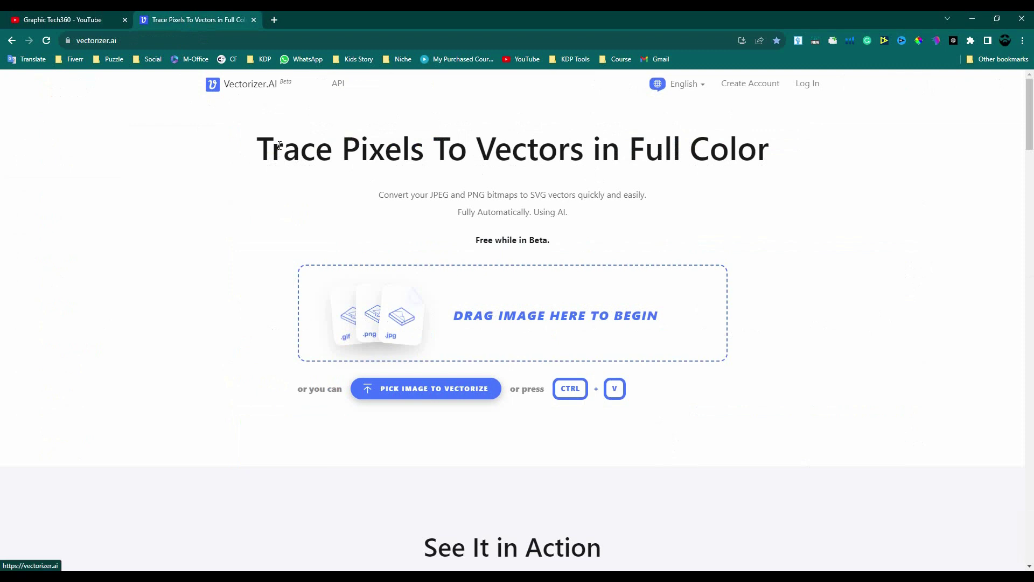
pyautogui.click(118, 577)
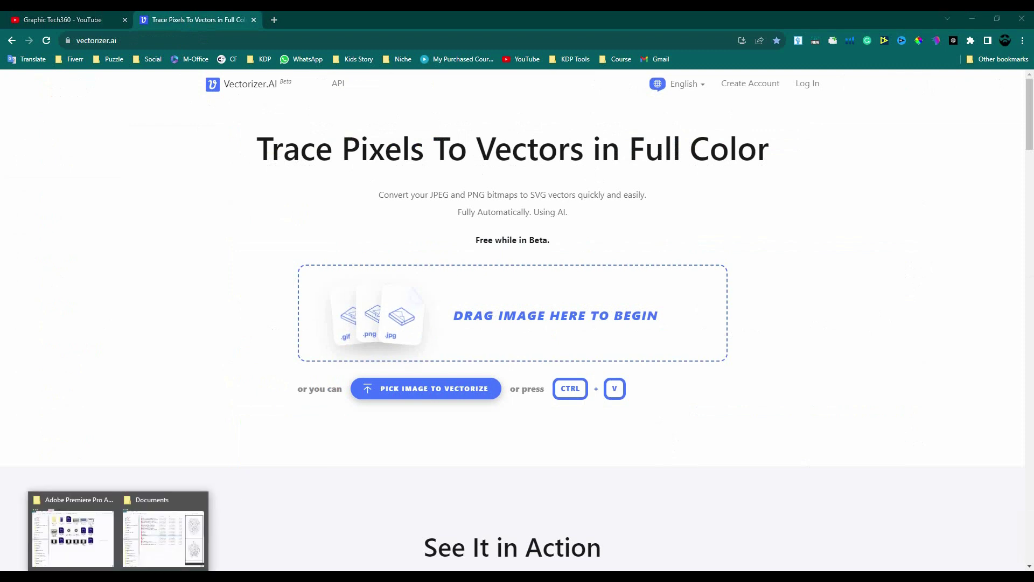
pyautogui.click(164, 538)
pyautogui.moveTo(554, 152); pyautogui.dragTo(345, 323)
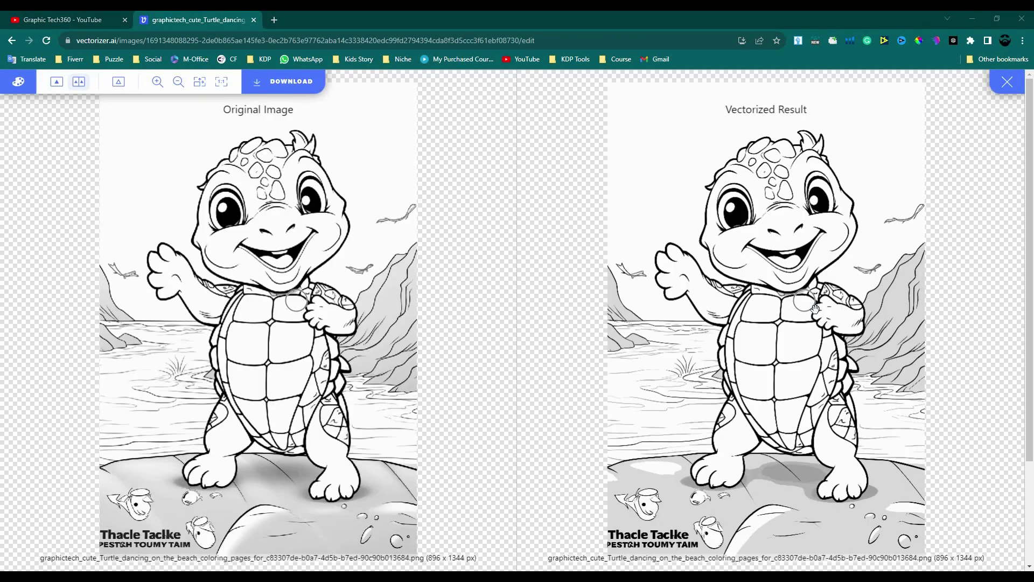
# Compare the vectorized turtle with the original up close, and download the result in SVG format
pyautogui.scroll(5, 776, 232)
pyautogui.scroll(5, 776, 232)
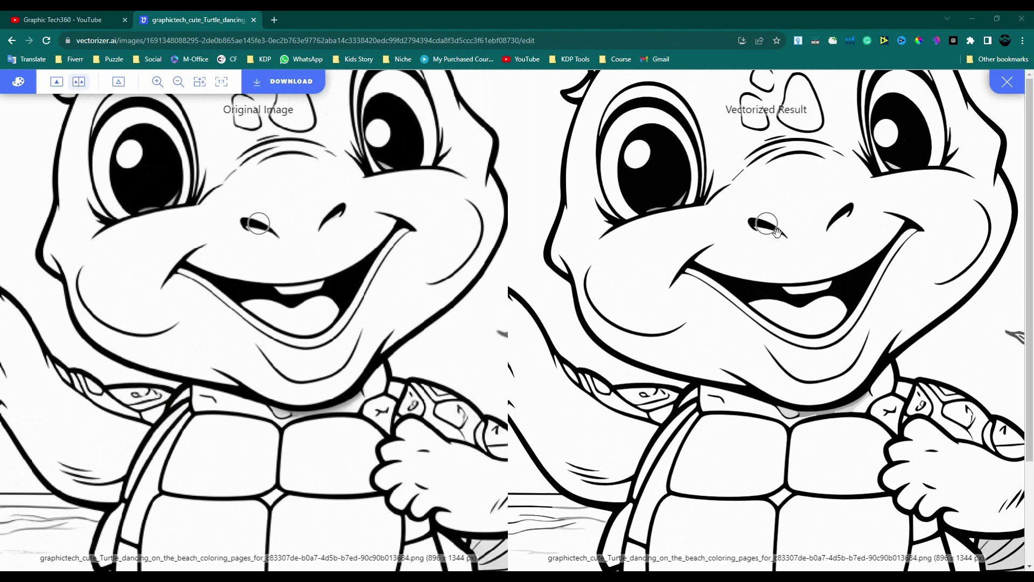
pyautogui.scroll(-10, 742, 299)
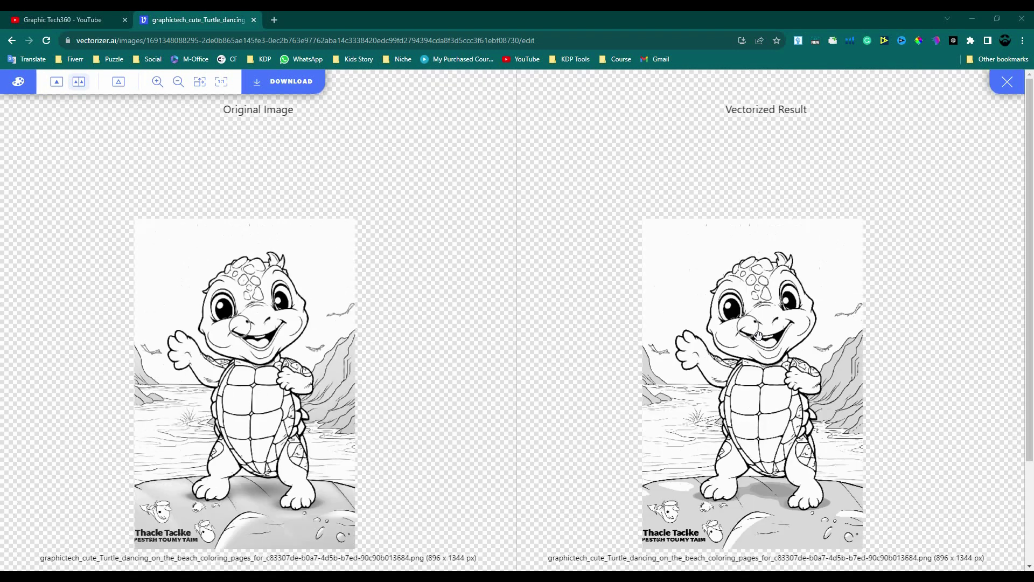
pyautogui.click(303, 86)
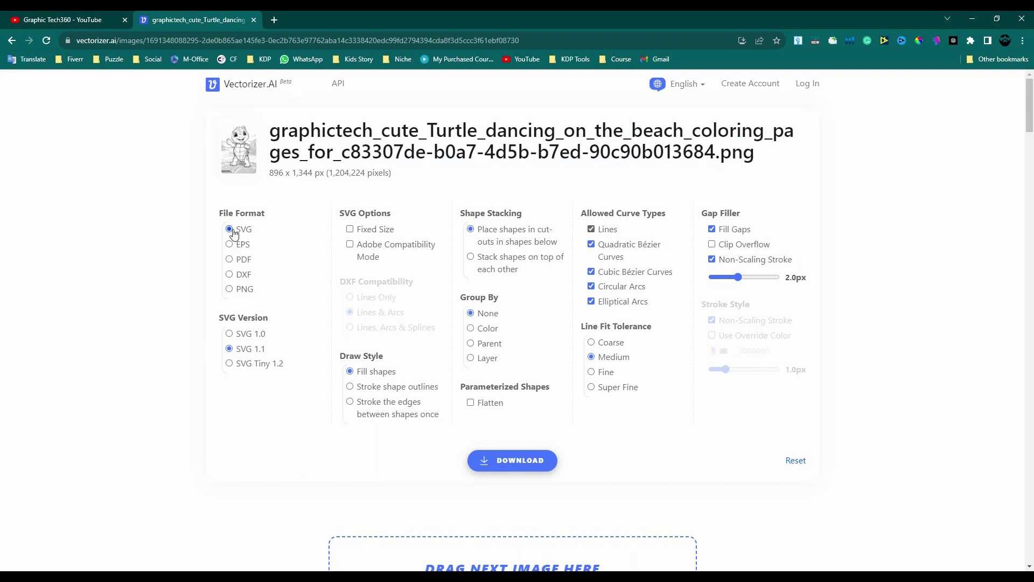
pyautogui.click(516, 466)
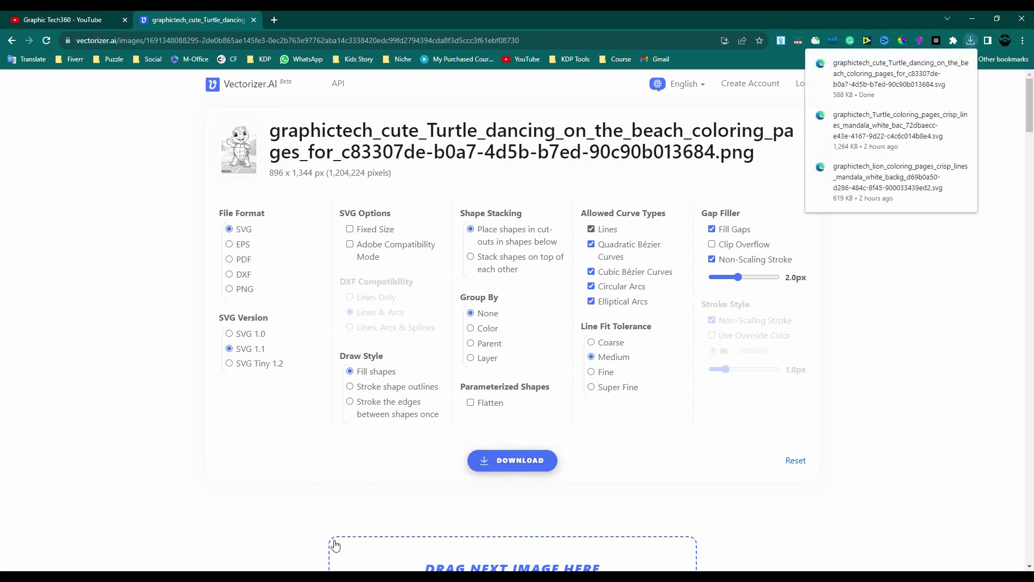
# Switch back to Illustrator and open the vectorized turtle SVG from the Downloads folder
pyautogui.hotkey('alt', 'Tab')
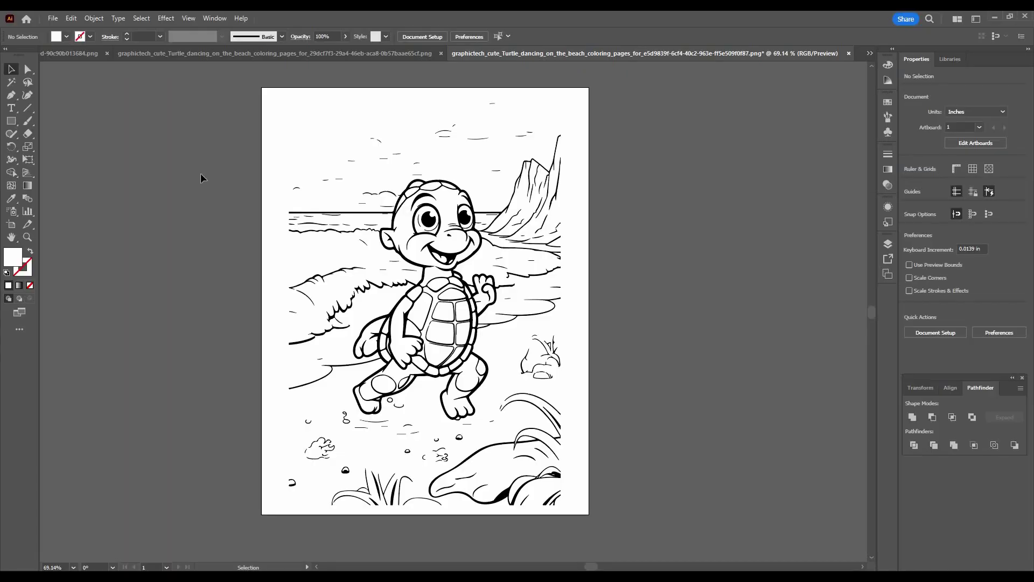
pyautogui.click(51, 19)
pyautogui.click(71, 54)
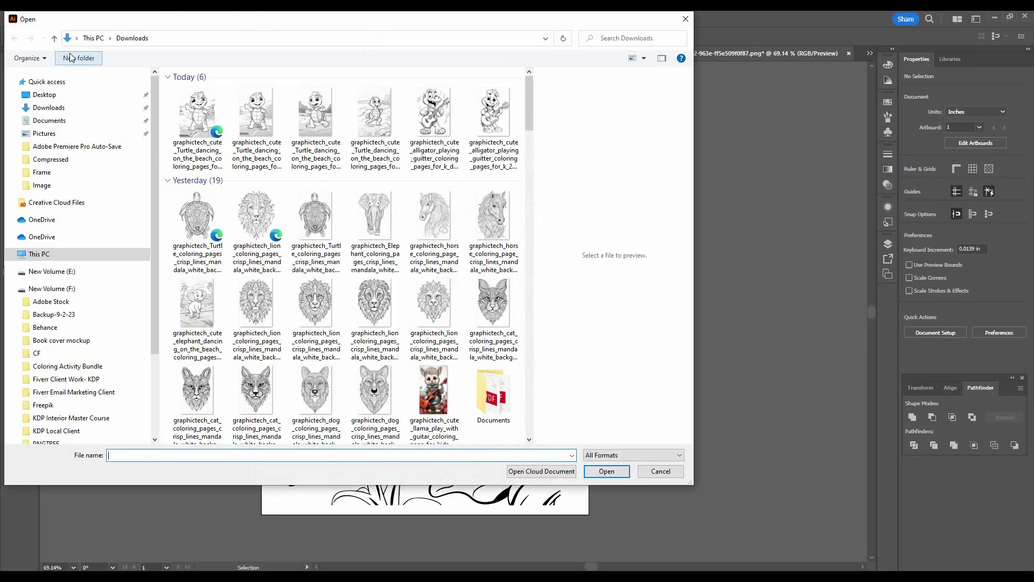
pyautogui.click(201, 116)
pyautogui.click(605, 472)
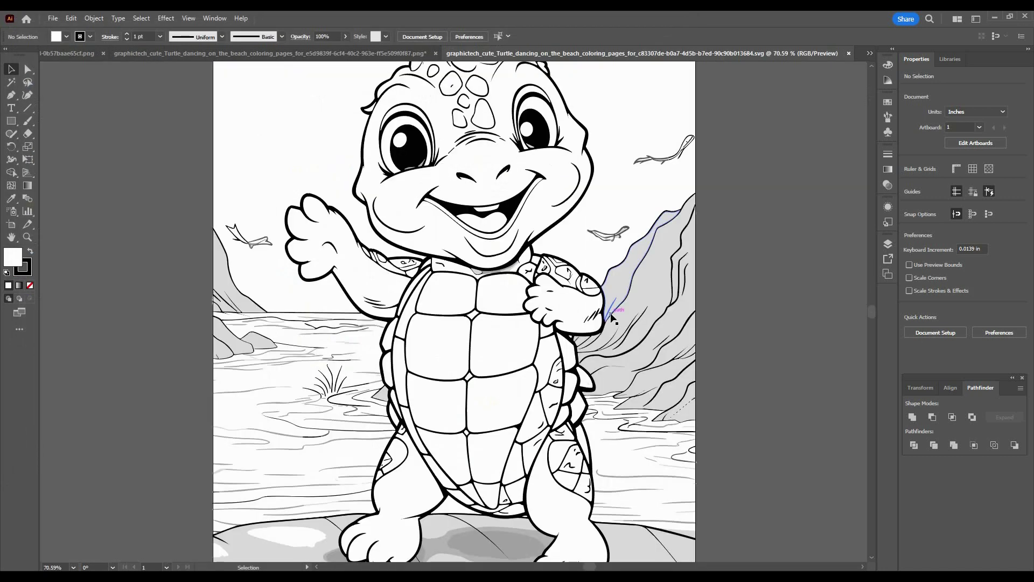
# Move the white sky background shape of the vectorized turtle off the artboard and delete it
pyautogui.scroll(-5, 507, 275)
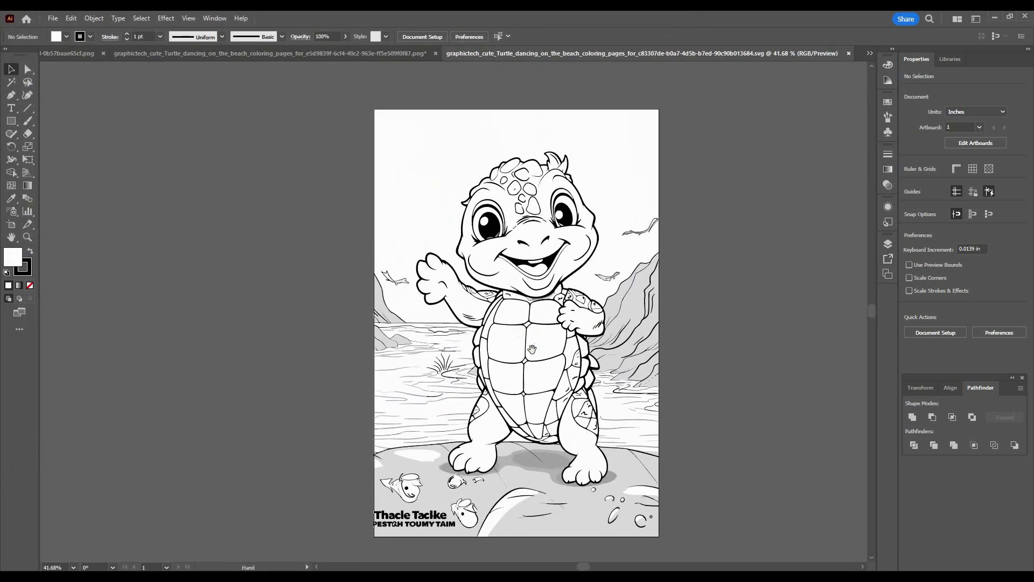
pyautogui.moveTo(532, 334); pyautogui.dragTo(548, 362)
pyautogui.click(536, 339)
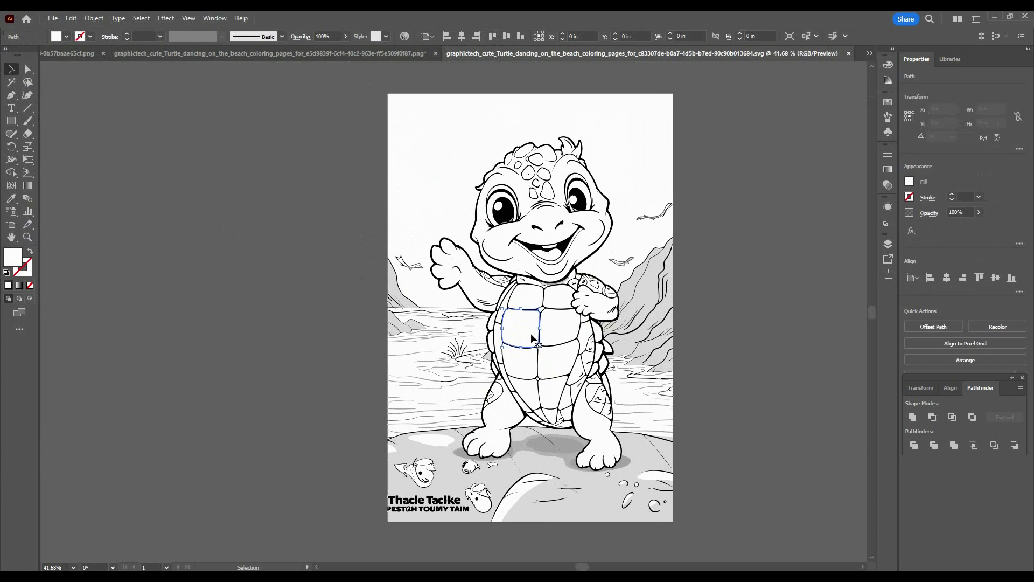
pyautogui.click(748, 346)
pyautogui.moveTo(427, 106); pyautogui.dragTo(809, 111)
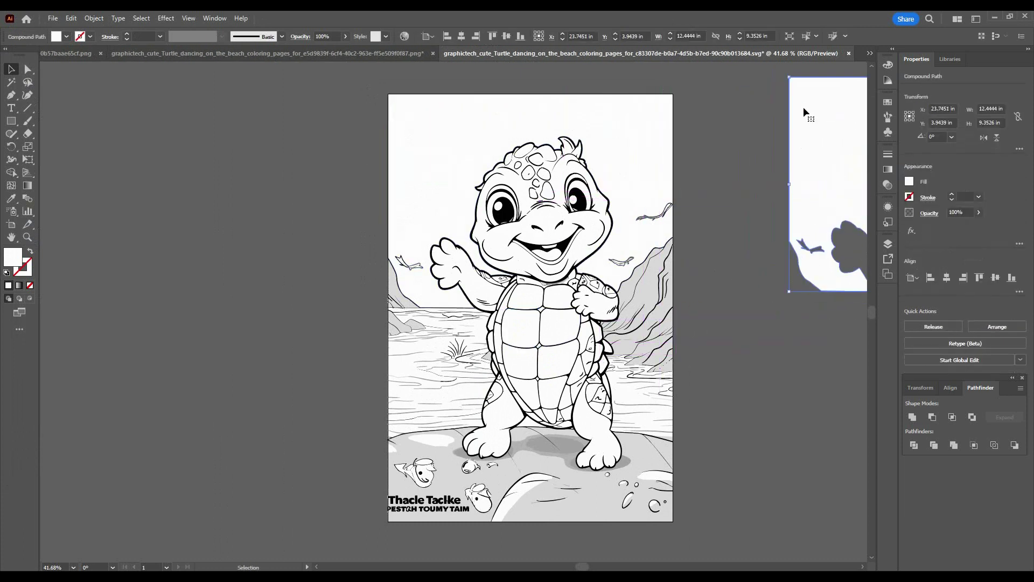
pyautogui.press('Delete')
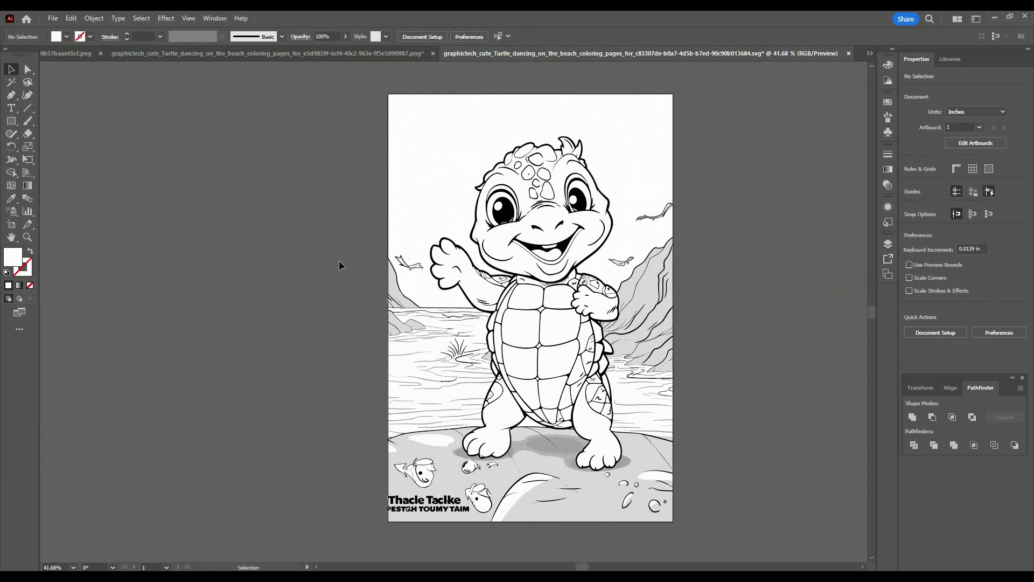
# Select all shapes sharing the mountain's light grey fill colour and change their fill to white FFFFFF
pyautogui.press('a')
pyautogui.click(653, 269)
pyautogui.click(653, 269)
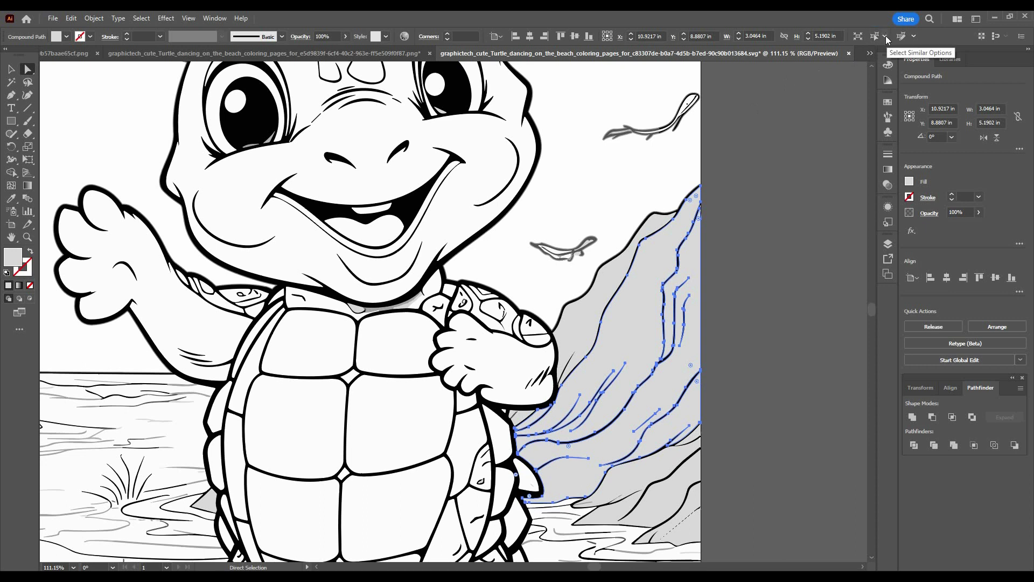
pyautogui.click(886, 37)
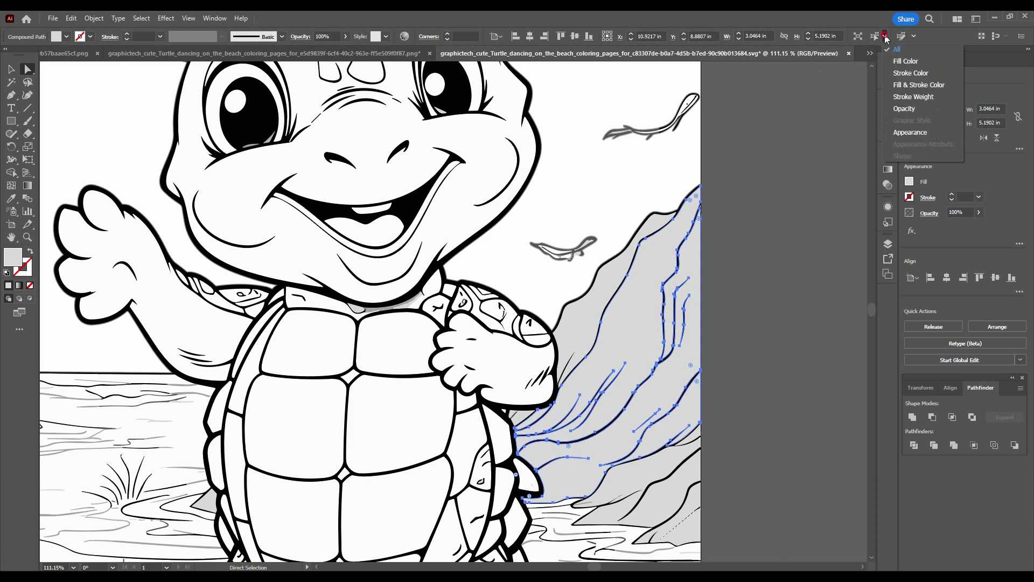
pyautogui.click(903, 67)
pyautogui.keyDown('ctrl'); pyautogui.keyDown('alt'); pyautogui.click(615, 220); pyautogui.keyUp('alt'); pyautogui.keyUp('ctrl')
pyautogui.keyDown('ctrl'); pyautogui.keyDown('alt'); pyautogui.click(614, 221); pyautogui.keyUp('alt'); pyautogui.keyUp('ctrl')
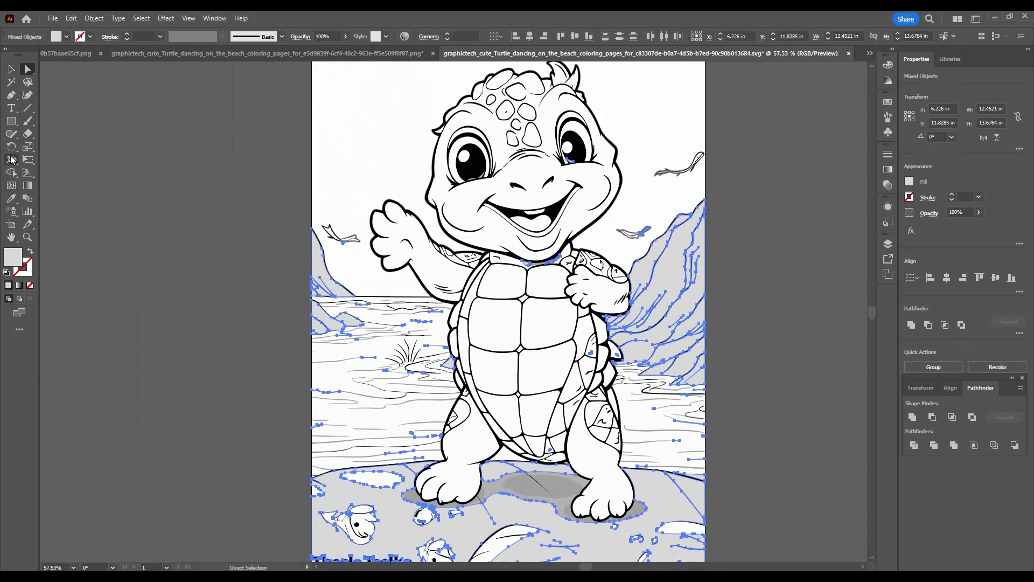
pyautogui.click(66, 36)
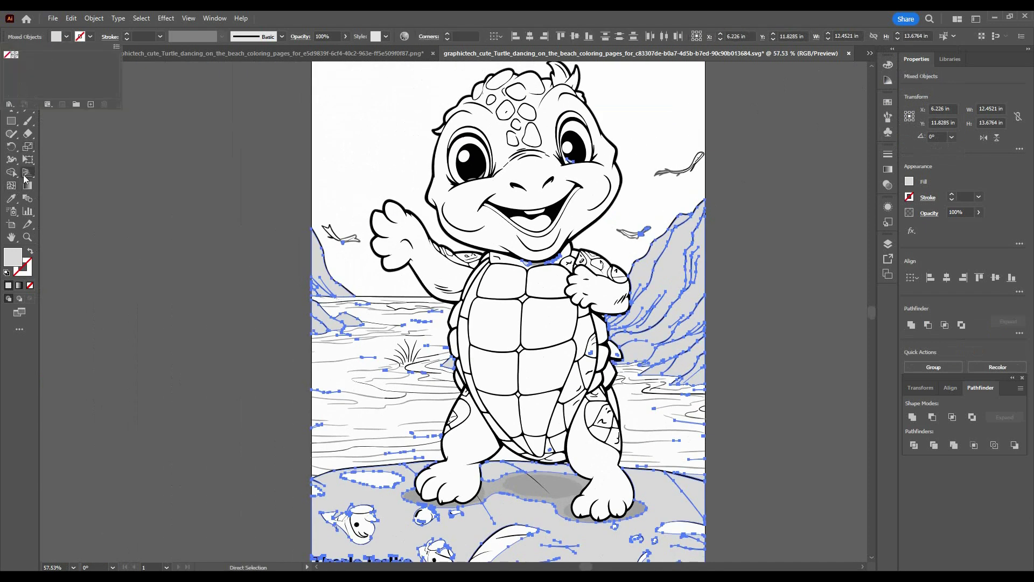
pyautogui.doubleClick(12, 258)
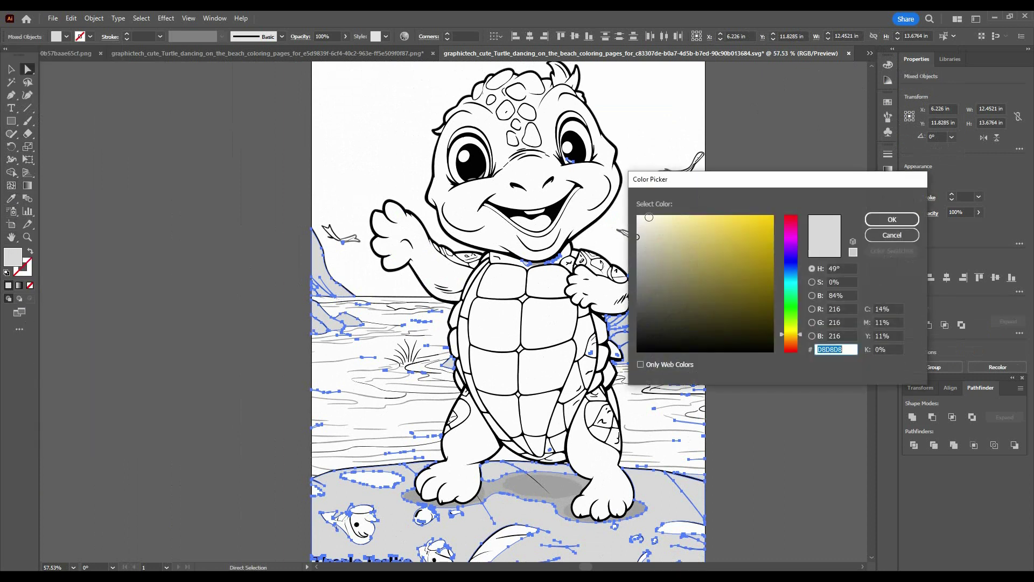
pyautogui.click(637, 212)
pyautogui.click(892, 219)
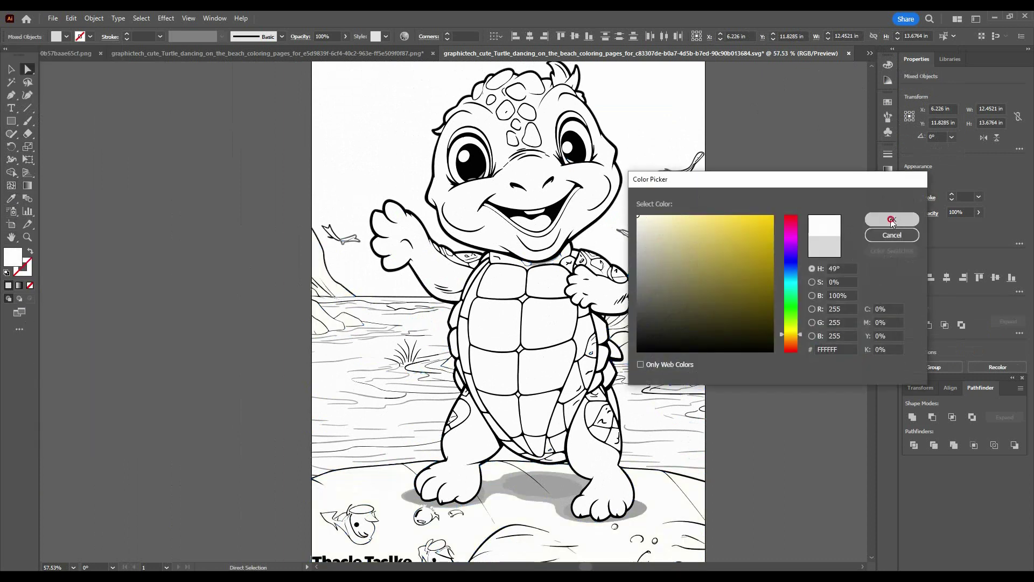
pyautogui.click(16, 70)
pyautogui.click(155, 200)
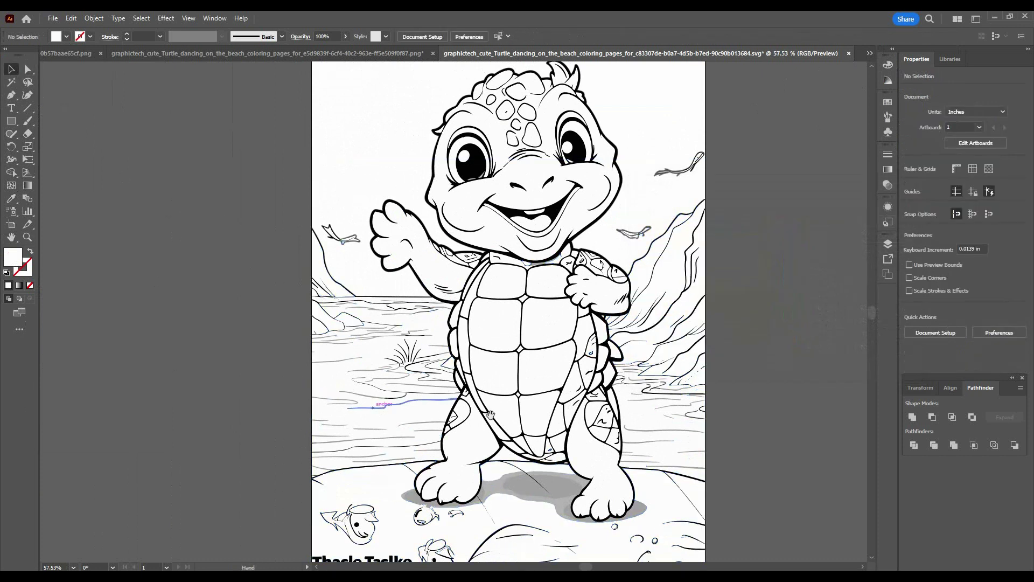
# Select the grey shadow shapes beneath the turtle's feet and fill them with white sampled from the background using the Eyedropper
pyautogui.scroll(-3, 491, 409)
pyautogui.scroll(2, 491, 410)
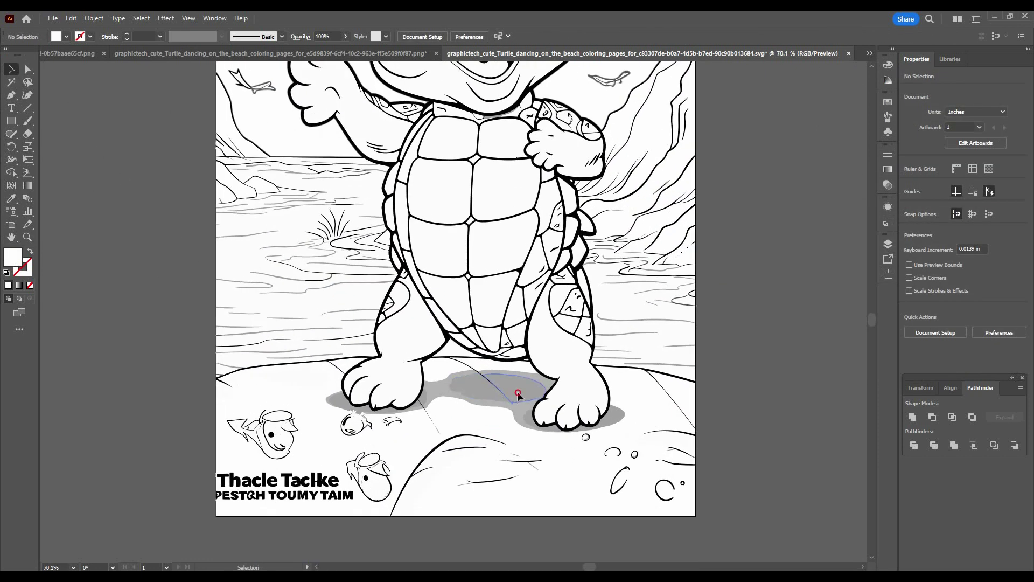
pyautogui.click(518, 396)
pyautogui.keyDown('shift'); pyautogui.click(441, 392); pyautogui.keyUp('shift')
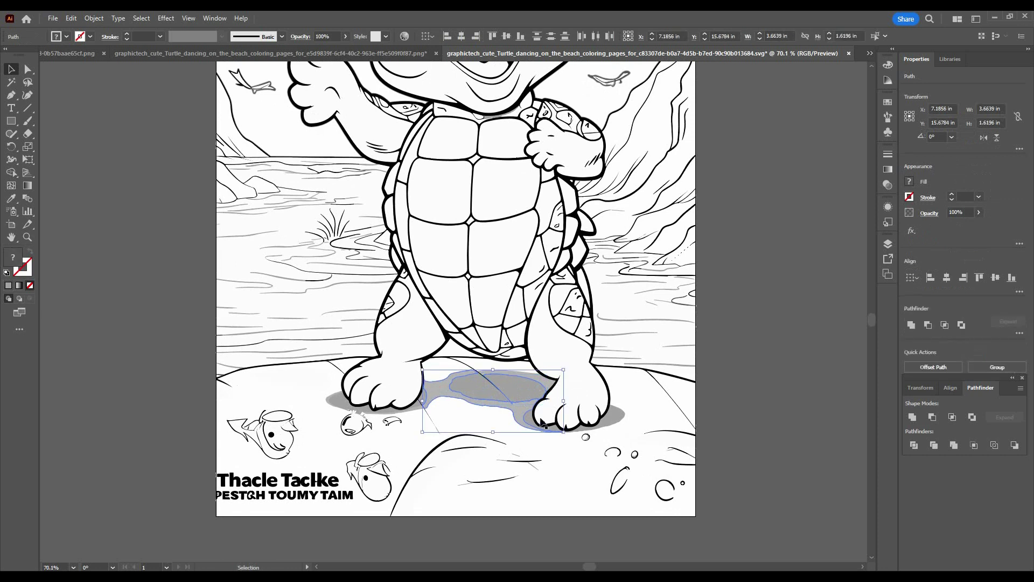
pyautogui.keyDown('shift'); pyautogui.click(336, 401); pyautogui.keyUp('shift')
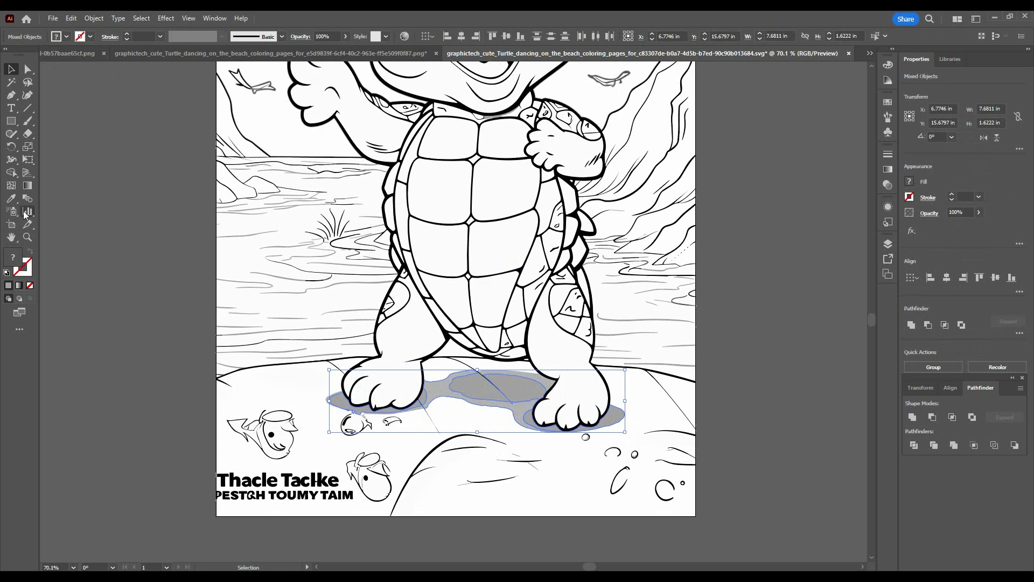
pyautogui.click(11, 198)
pyautogui.click(270, 129)
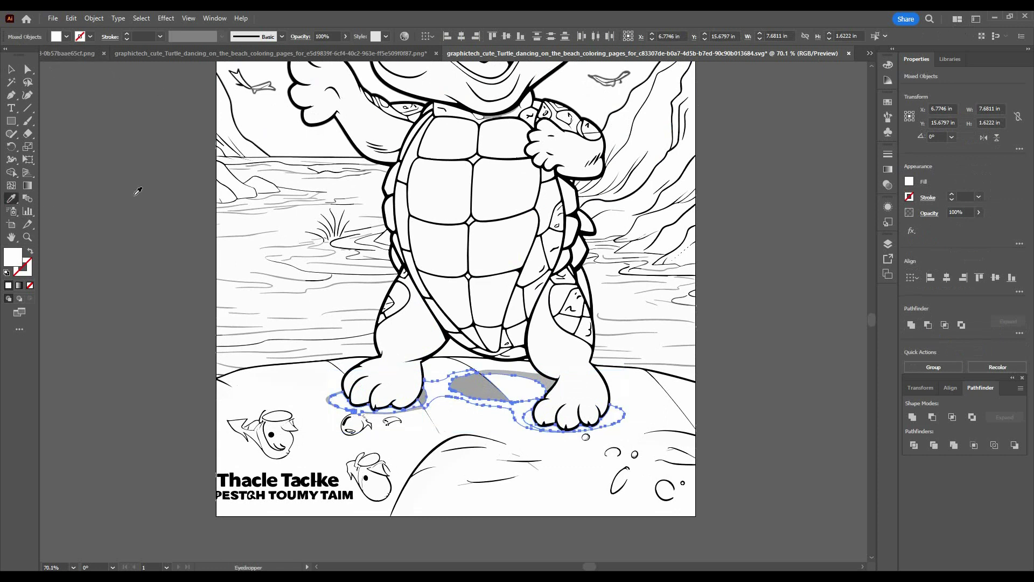
pyautogui.click(28, 69)
pyautogui.click(10, 69)
# Delete the garbled lettering and the small fish shapes from the lower-left ground area of the turtle page
pyautogui.scroll(1, 277, 372)
pyautogui.click(278, 372)
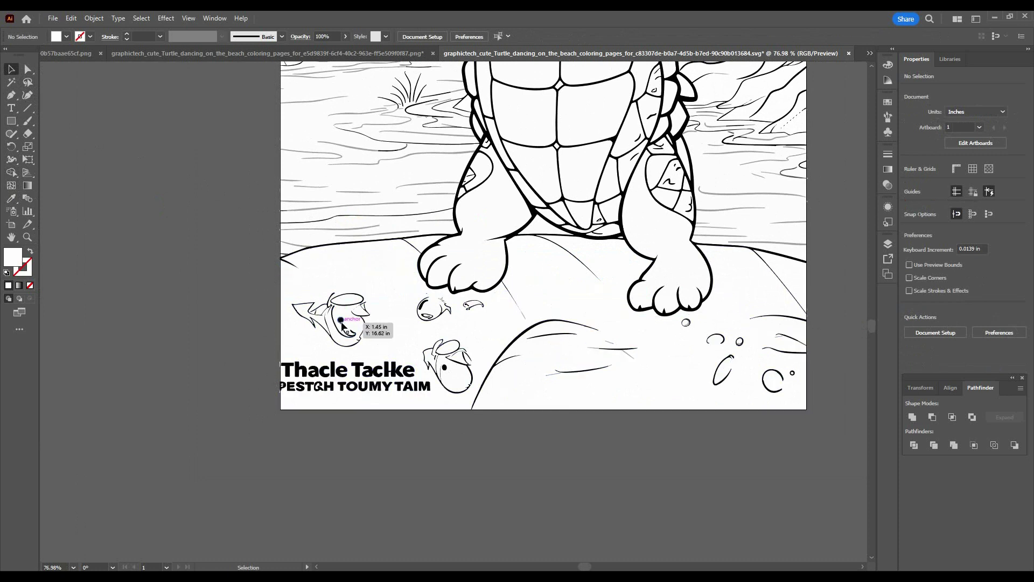
pyautogui.click(380, 372)
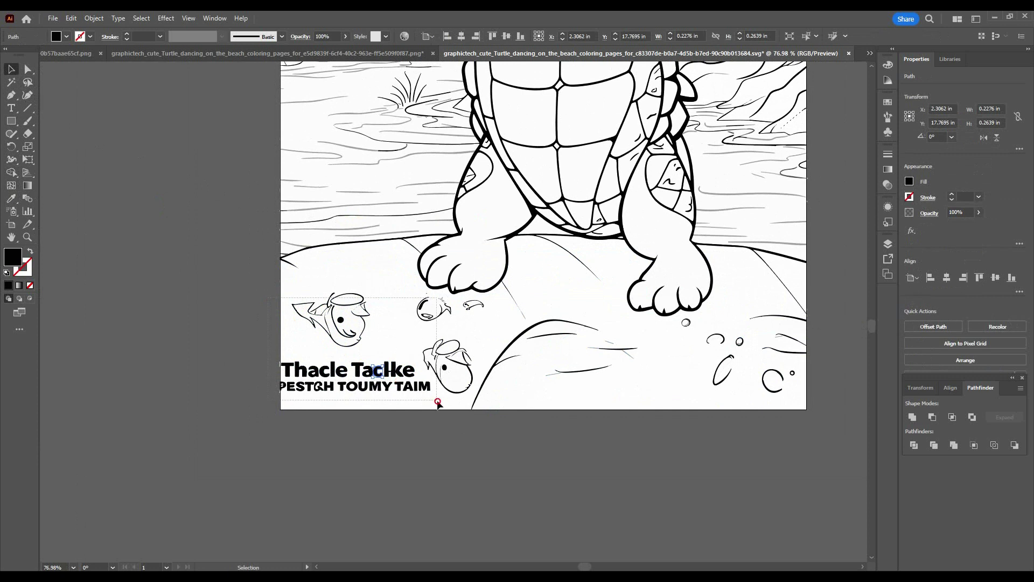
pyautogui.hotkey('ctrl', 'a')
pyautogui.hotkey('ctrl', 'shift', 'a')
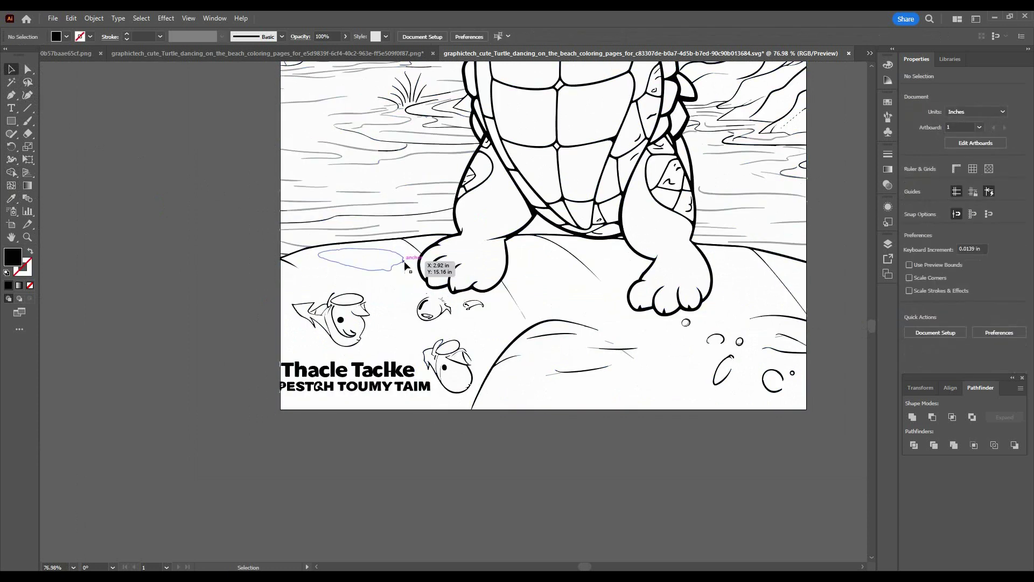
pyautogui.click(387, 242)
pyautogui.hotkey('ctrl', 'shift', 'a')
pyautogui.scroll(-1, 427, 300)
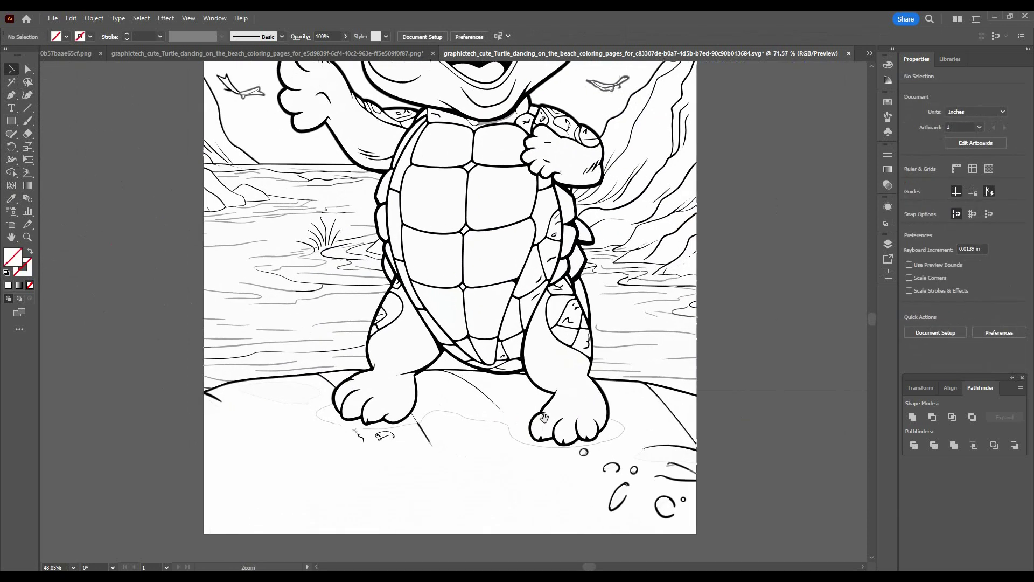
pyautogui.scroll(-2, 323, 280)
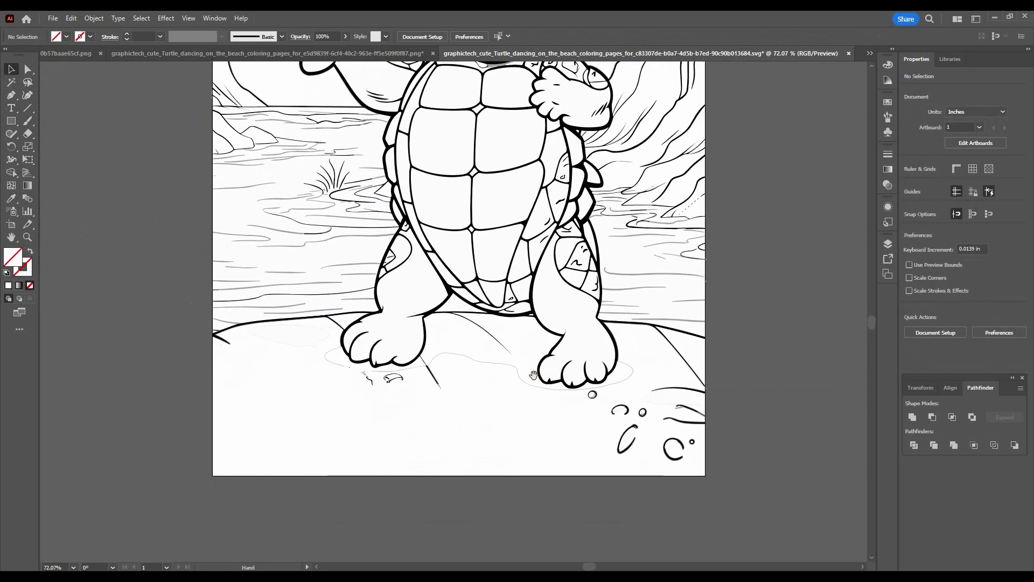
pyautogui.click(243, 291)
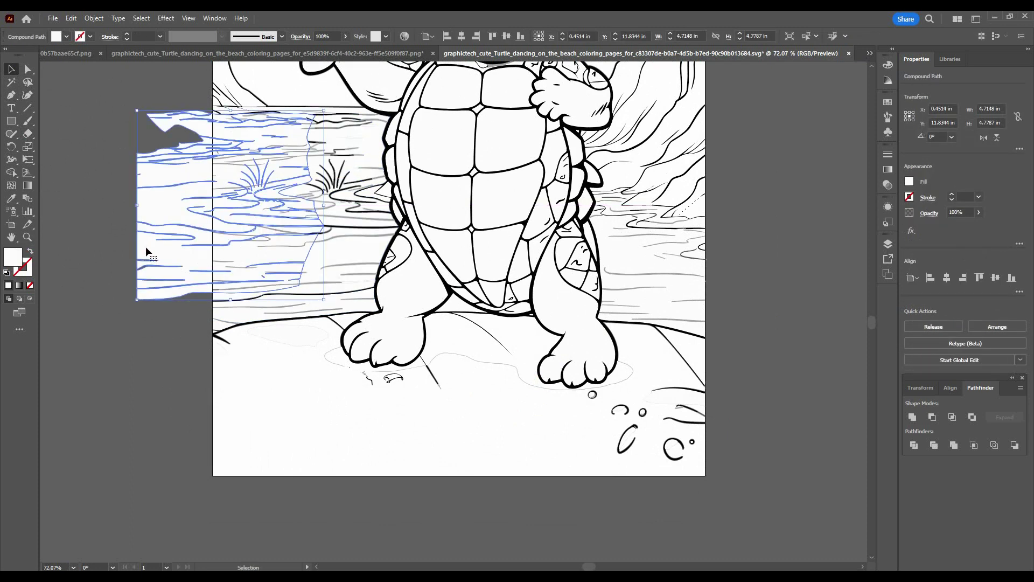
pyautogui.click(145, 247)
pyautogui.moveTo(181, 221); pyautogui.dragTo(255, 271)
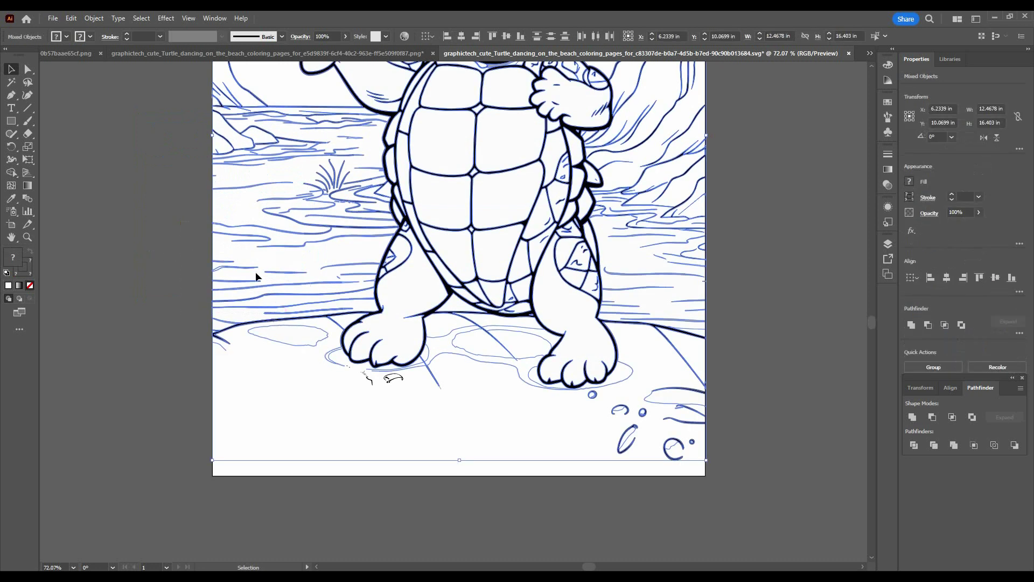
pyautogui.click(178, 266)
# Select several grey water lines beside the turtle's leg and place a copy of them across the empty ground below its feet
pyautogui.click(247, 235)
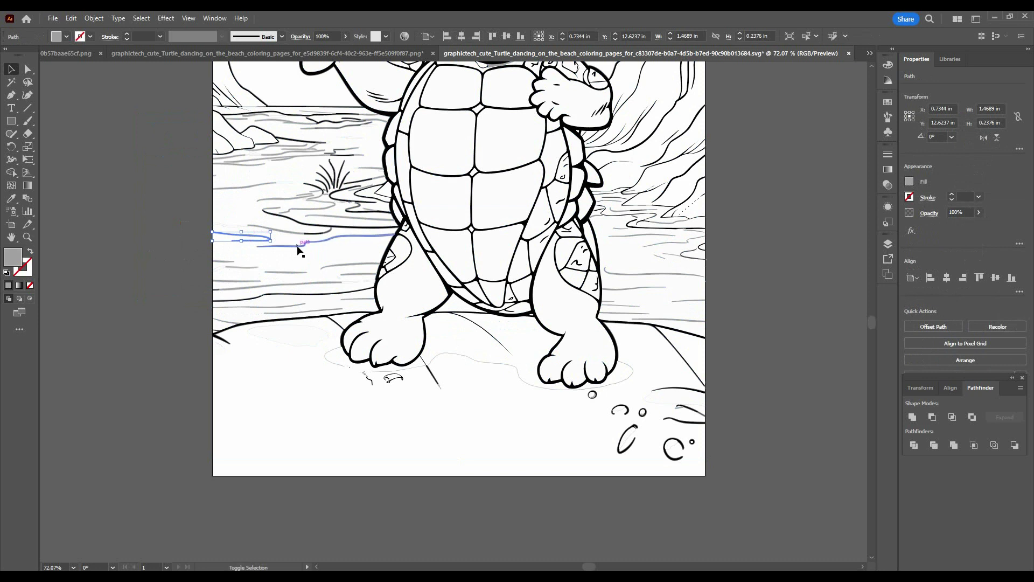
pyautogui.keyDown('shift'); pyautogui.click(298, 247); pyautogui.keyUp('shift')
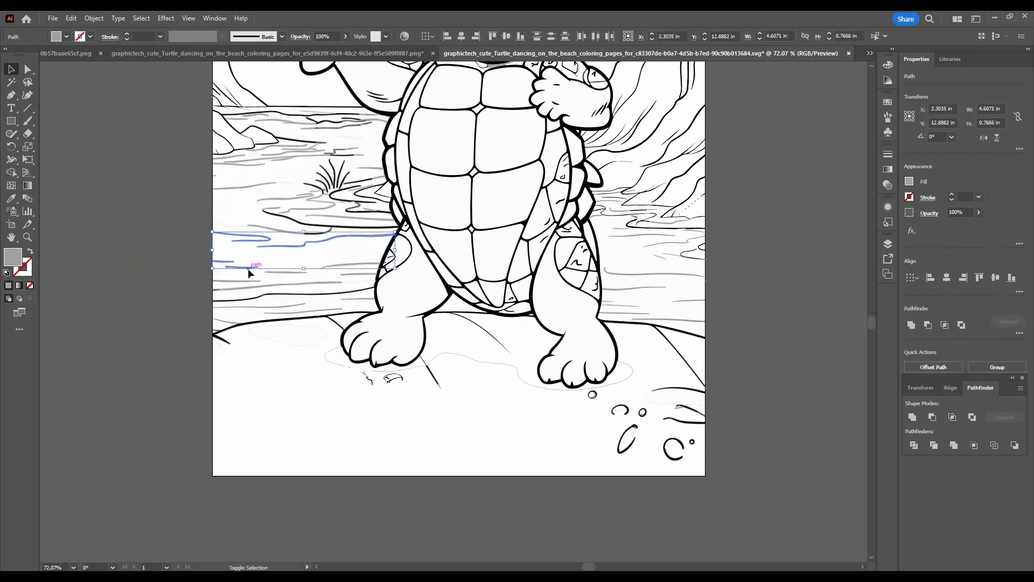
pyautogui.keyDown('shift'); pyautogui.click(248, 268); pyautogui.keyUp('shift')
pyautogui.keyDown('shift'); pyautogui.click(277, 288); pyautogui.keyUp('shift')
pyautogui.keyDown('shift'); pyautogui.click(276, 287); pyautogui.keyUp('shift')
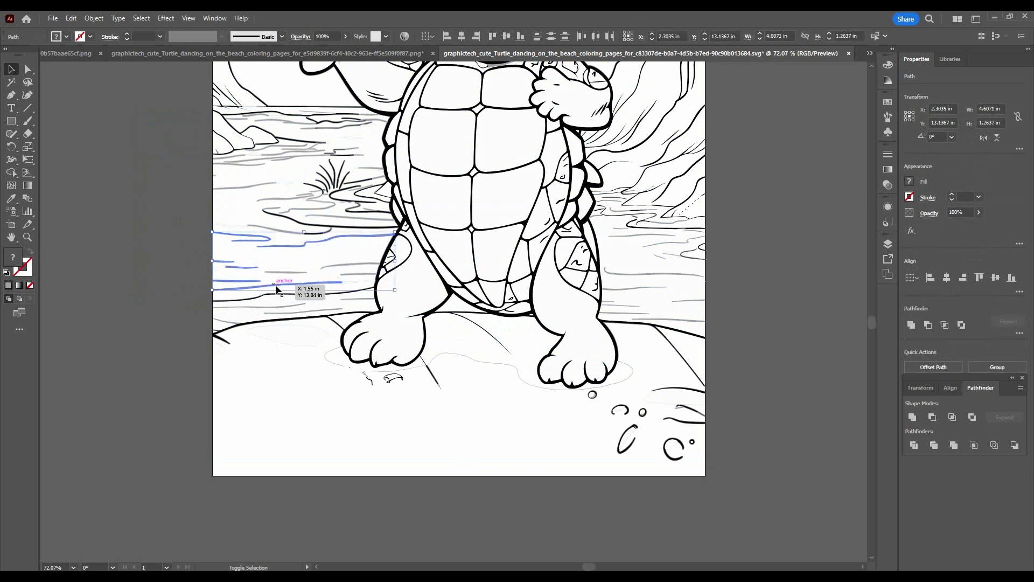
pyautogui.moveTo(340, 267); pyautogui.dragTo(434, 497)
pyautogui.click(434, 496)
pyautogui.scroll(-2, 419, 291)
pyautogui.scroll(2, 419, 291)
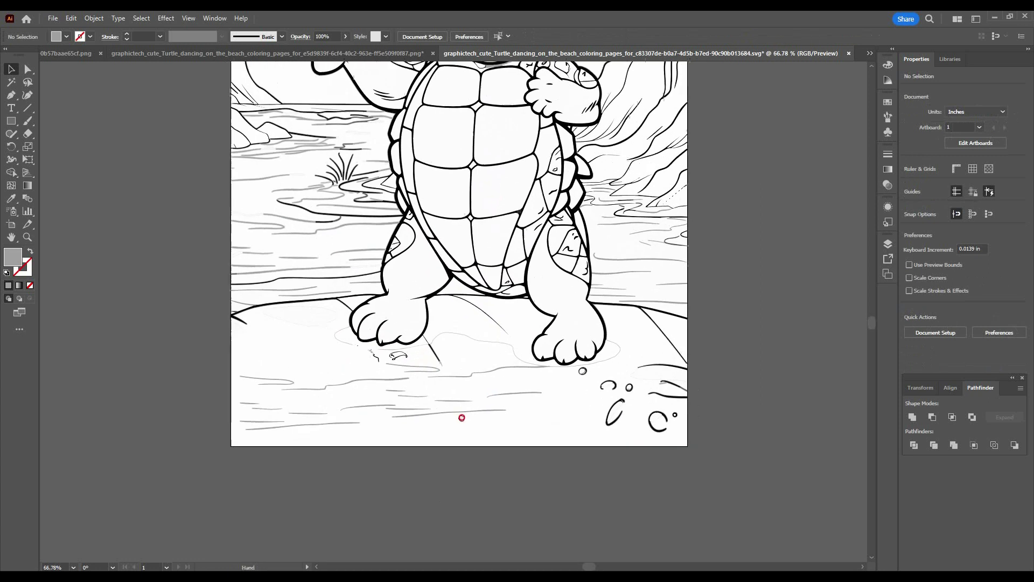
pyautogui.moveTo(461, 418); pyautogui.dragTo(455, 379)
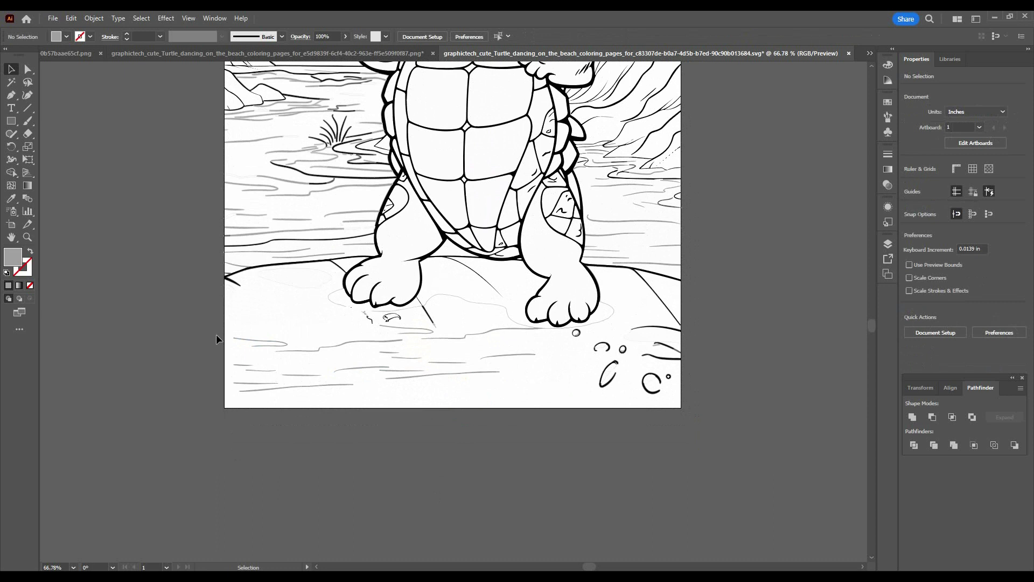
pyautogui.hotkey('ctrl', '-')
pyautogui.hotkey('ctrl', '-')
pyautogui.hotkey('ctrl', '-')
# Switch to Chrome and open the Upscale.media AI Image Upscaler from the KDP Tools bookmarks in a new tab
pyautogui.click(234, 54)
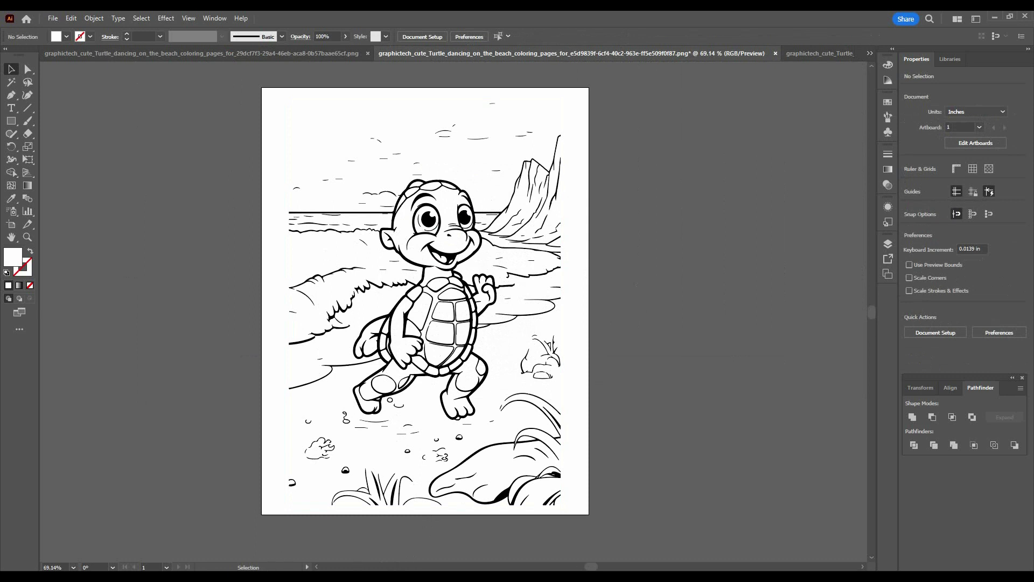
pyautogui.moveTo(249, 576)
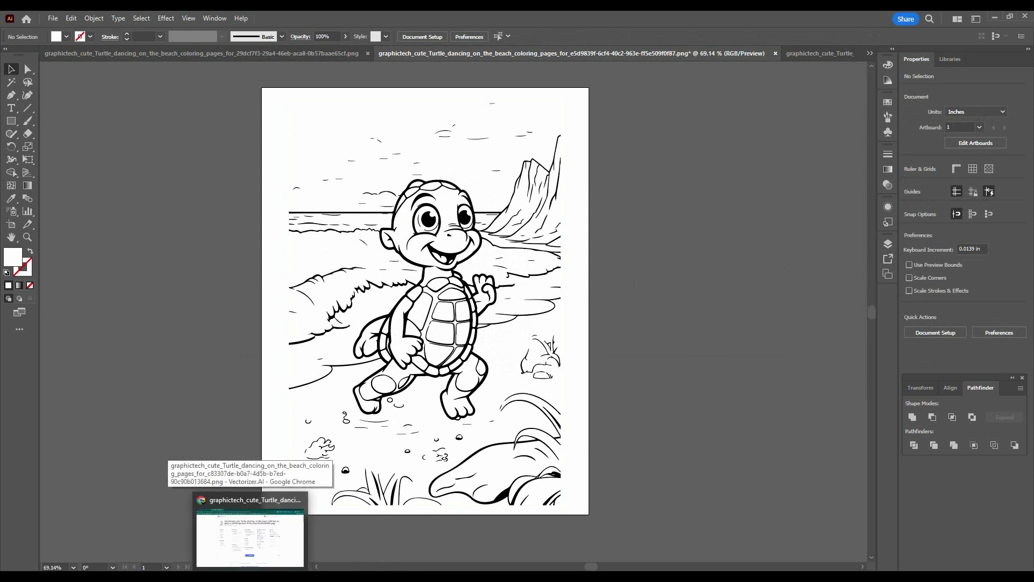
pyautogui.click(249, 536)
pyautogui.click(274, 20)
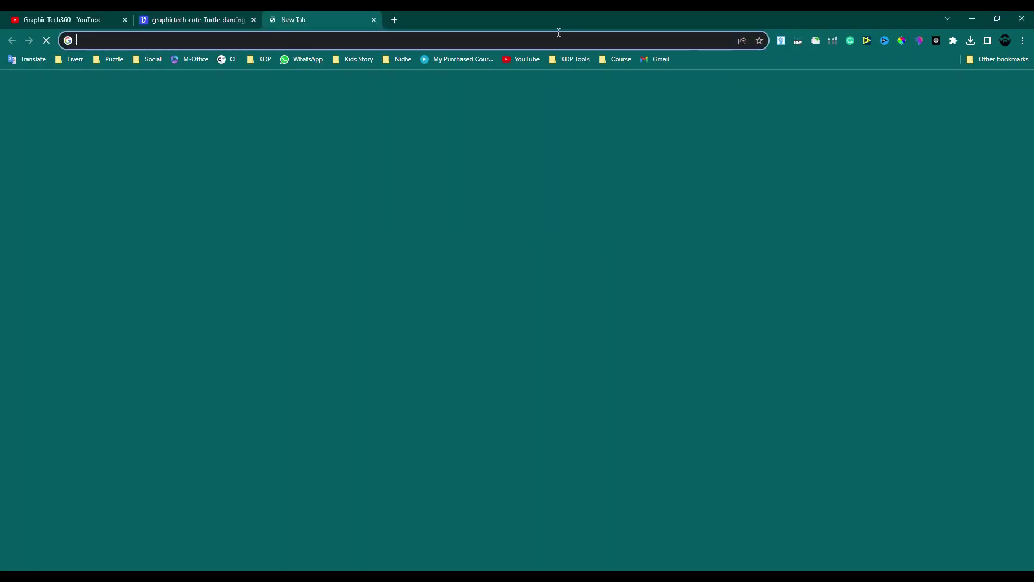
pyautogui.click(580, 60)
pyautogui.click(587, 286)
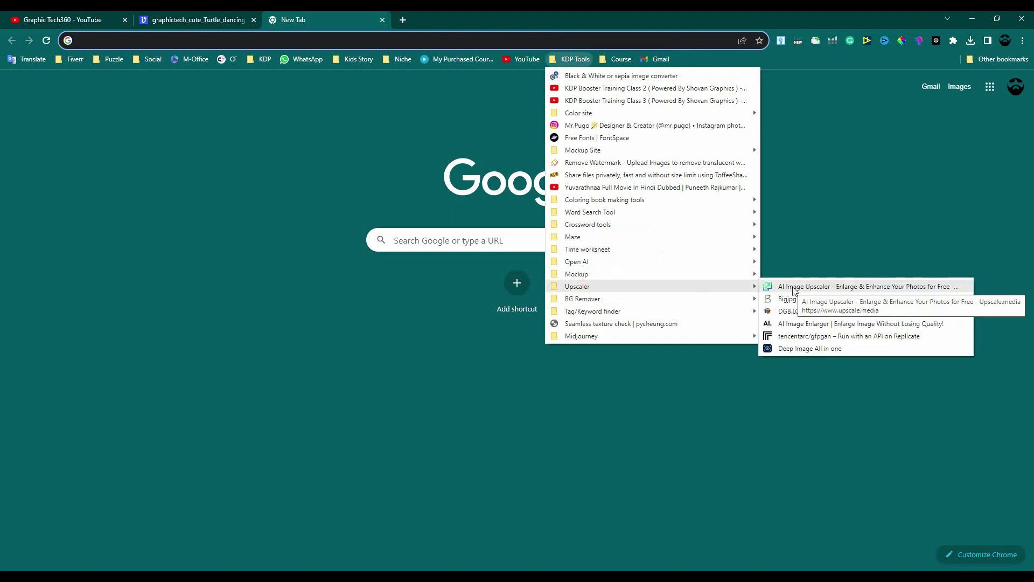
pyautogui.click(793, 288)
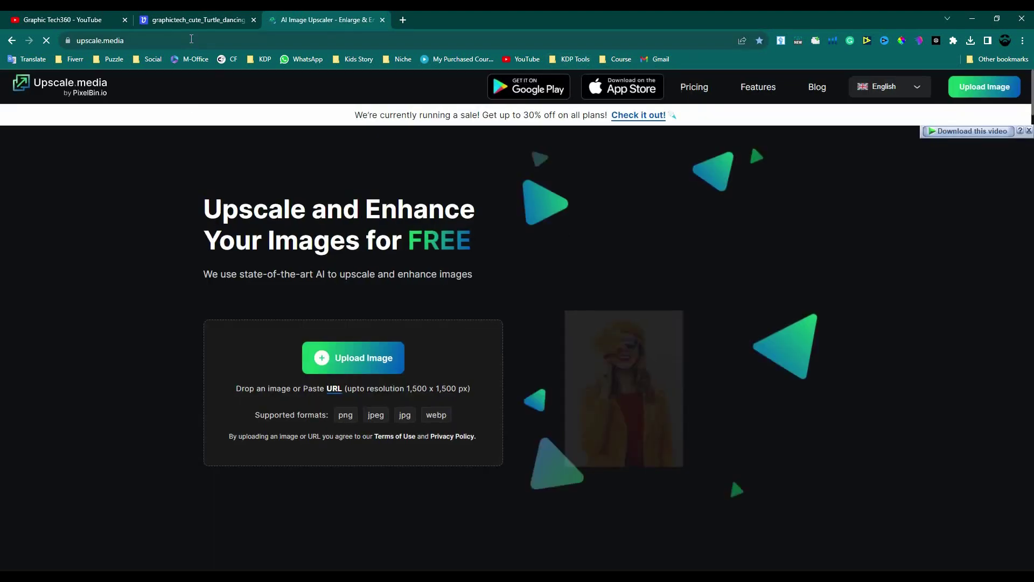
pyautogui.click(192, 20)
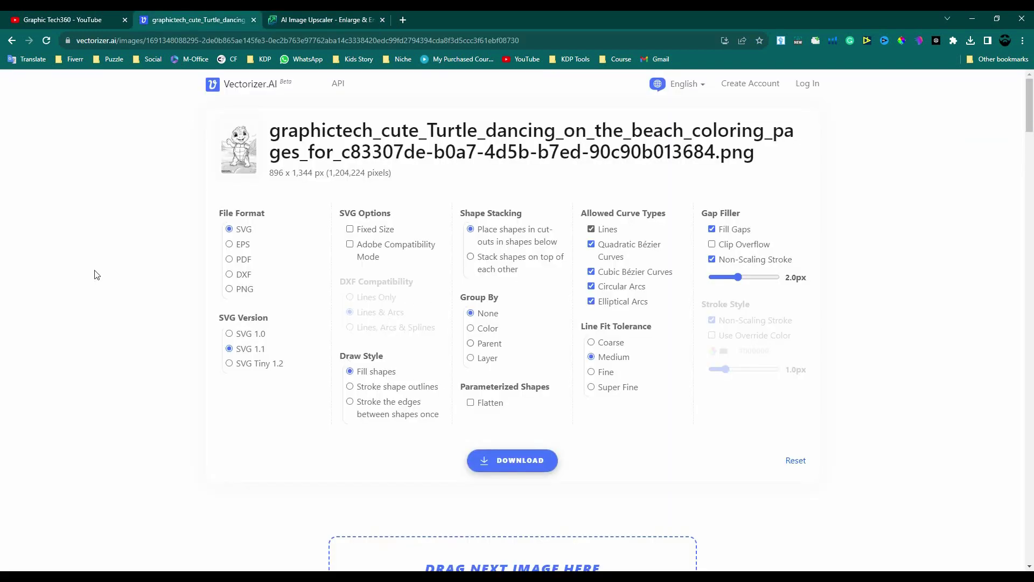
pyautogui.click(336, 21)
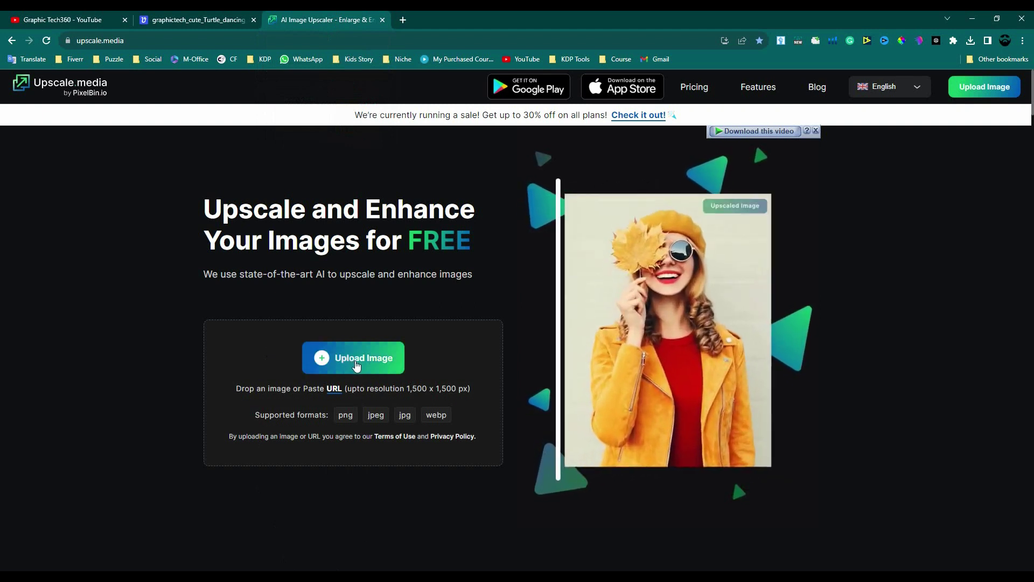
# Upload the walking turtle PNG with 29dcf7f3 in its file name to the upscaler
pyautogui.click(356, 365)
pyautogui.hotkey('ctrl', 'v')
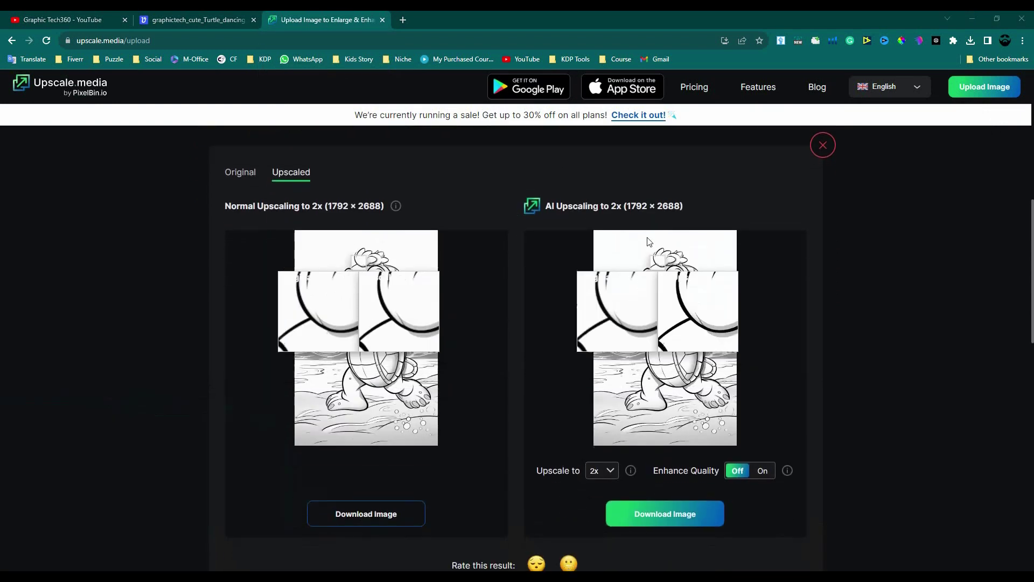
pyautogui.scroll(-1, 627, 433)
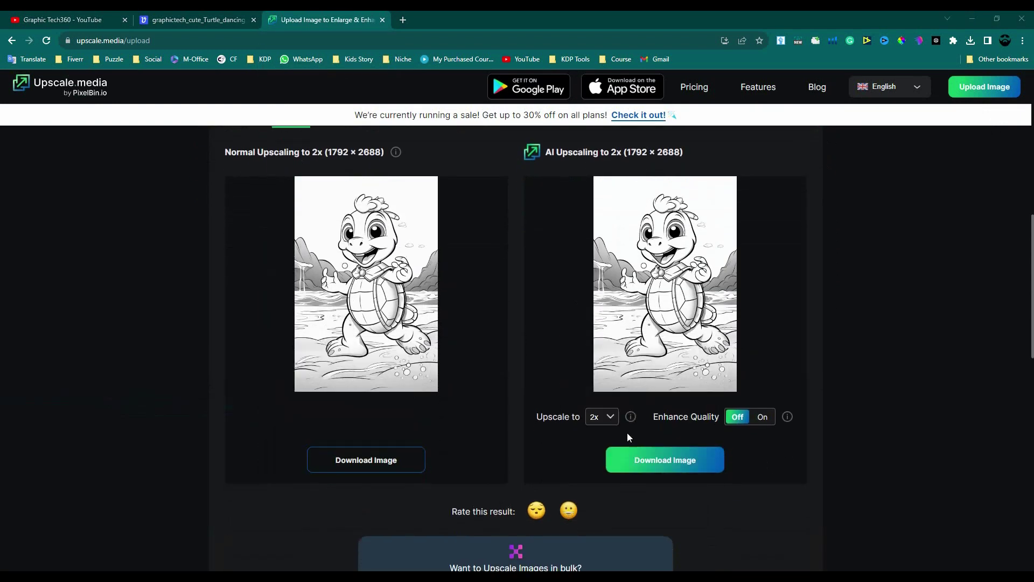
# Set the turtle image's AI upscaling to 4x and download the upscaled image
pyautogui.click(611, 417)
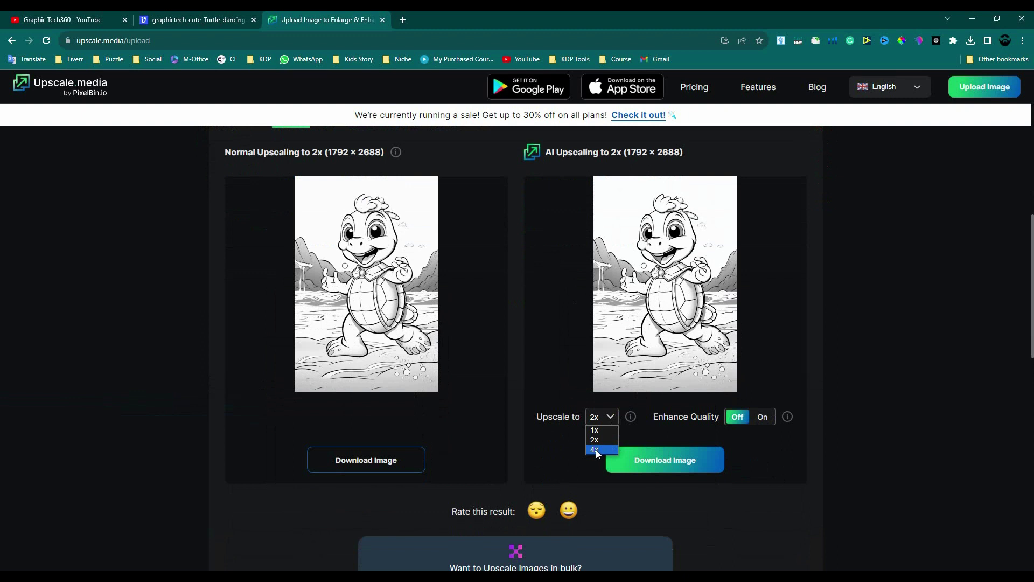
pyautogui.click(596, 450)
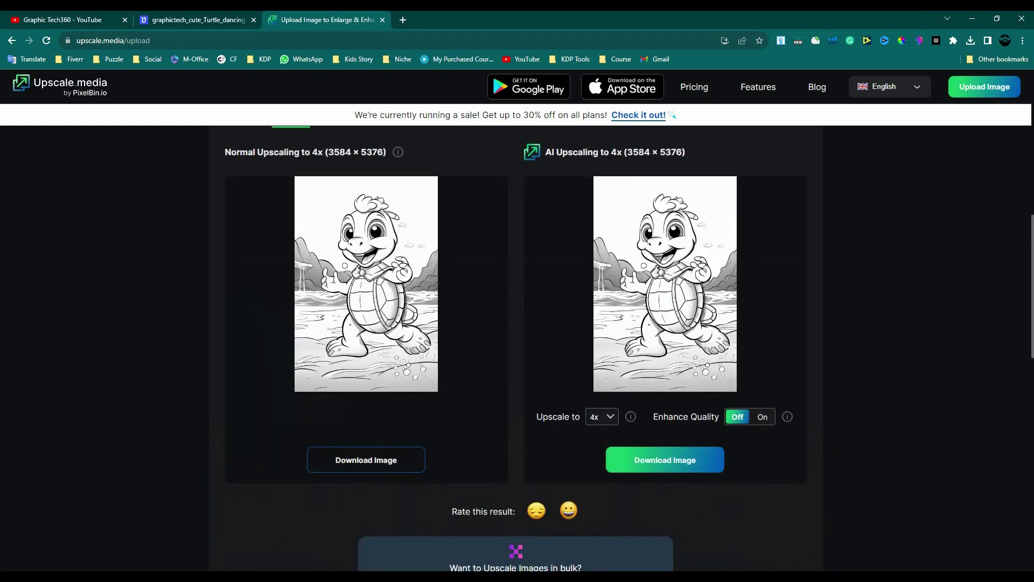
pyautogui.click(668, 463)
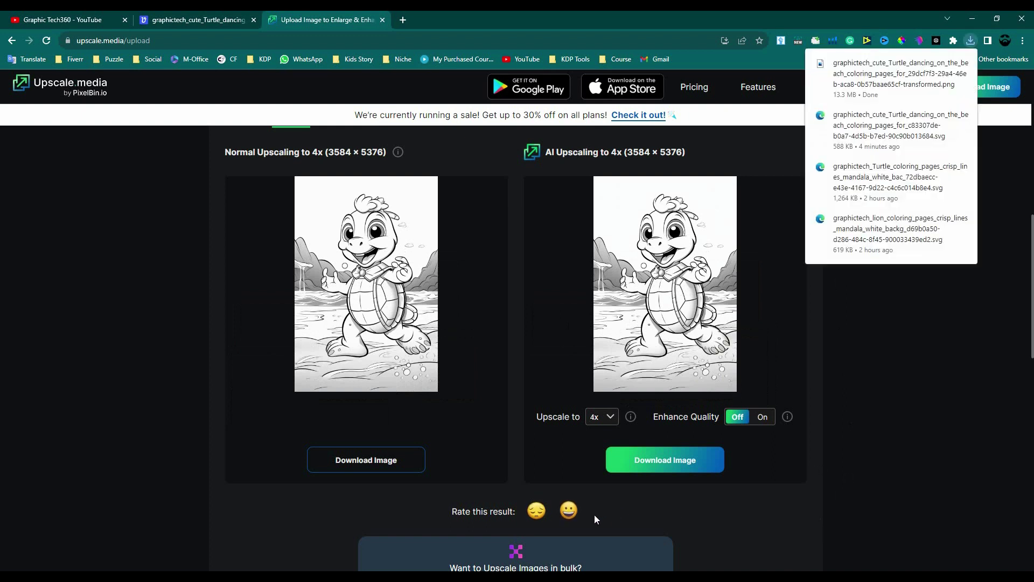
# Switch to Illustrator and close the open turtle coloring-page documents, leaving only Untitled-1.ai
pyautogui.click(873, 372)
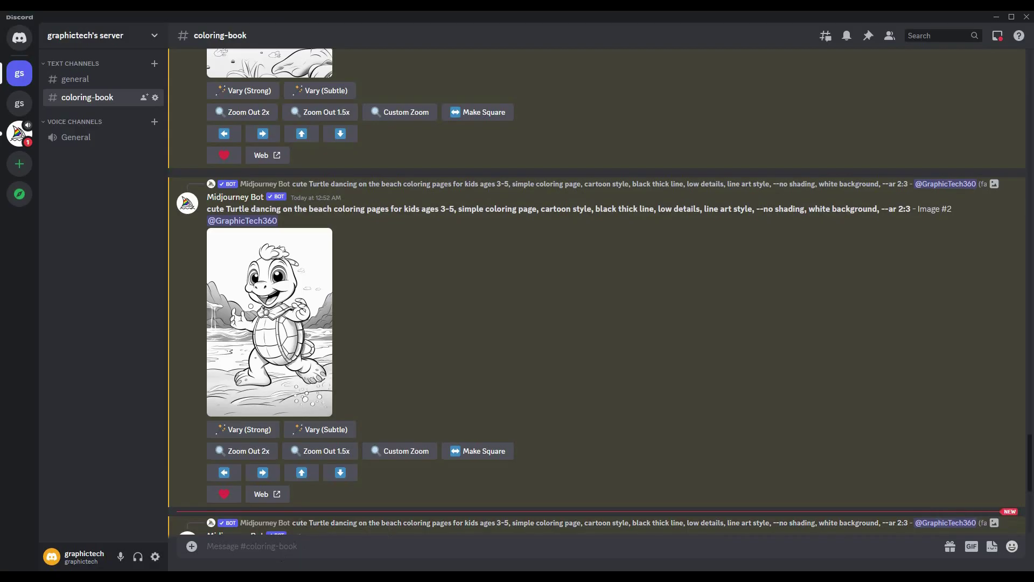
pyautogui.hotkey('alt', 'Tab')
pyautogui.click(51, 20)
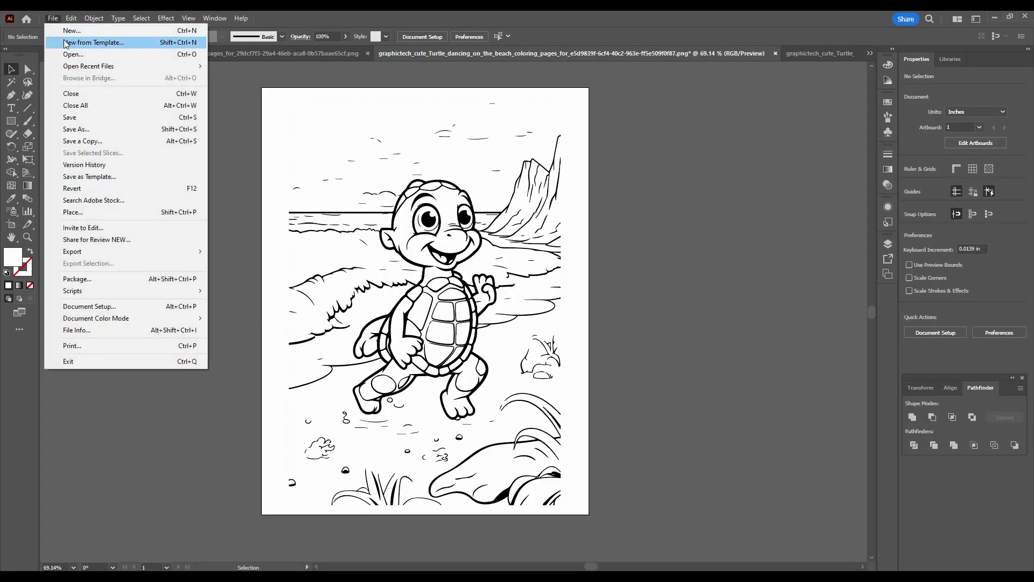
pyautogui.click(73, 55)
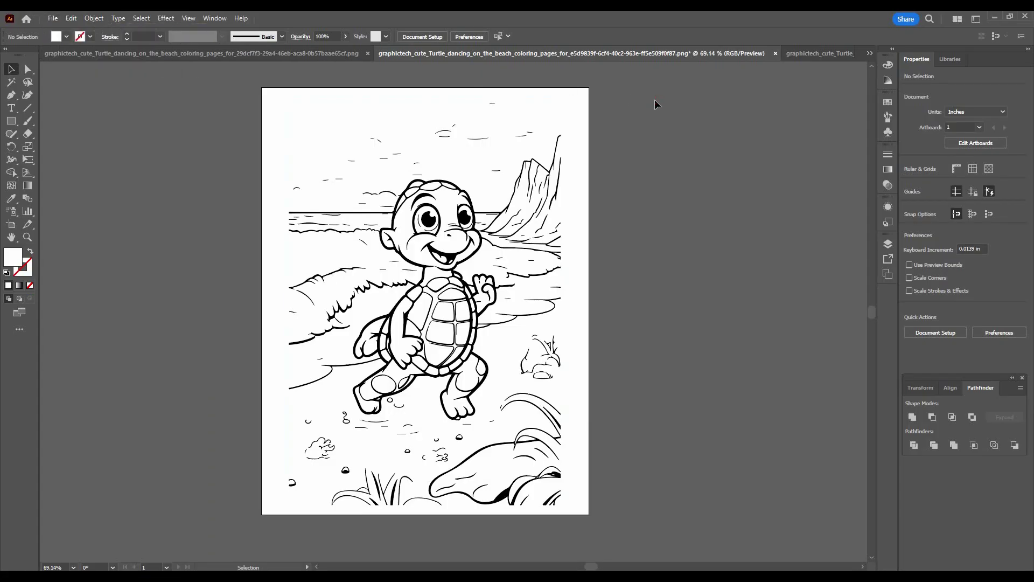
pyautogui.click(774, 53)
pyautogui.click(568, 316)
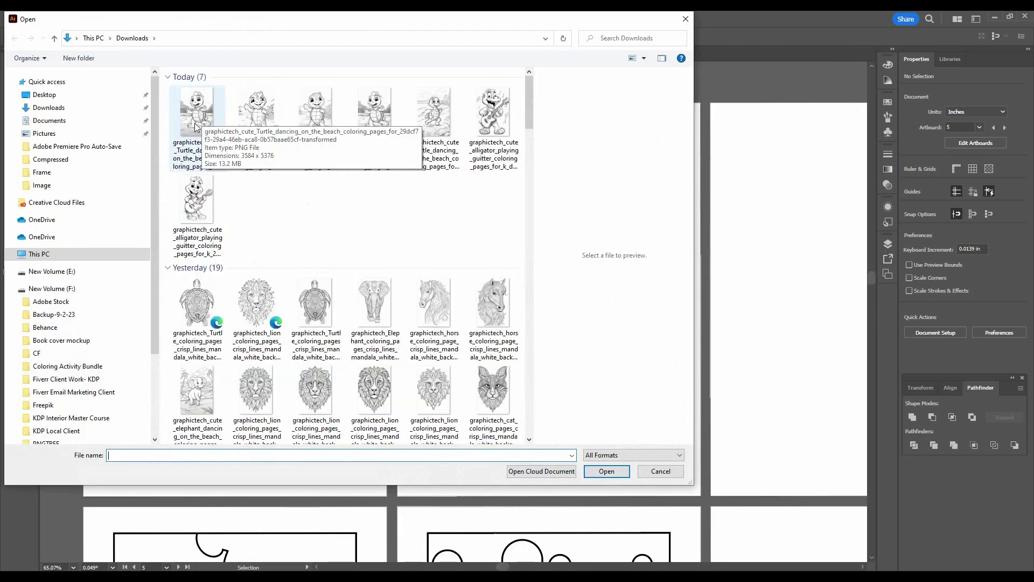
# Open the upscaled walking turtle PNG with 29dcf7f3 in its file name from Downloads
pyautogui.click(195, 124)
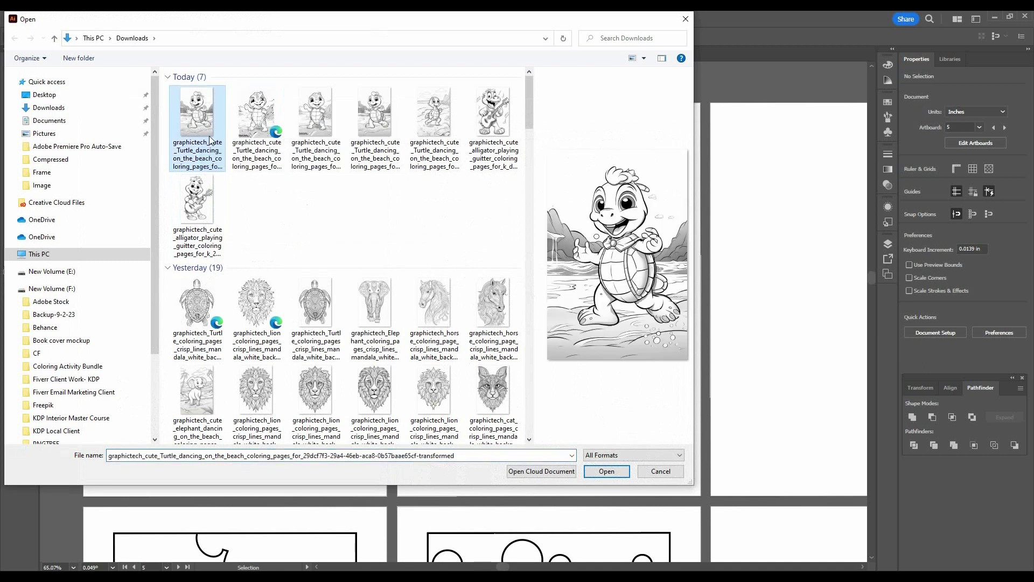
pyautogui.click(606, 471)
pyautogui.hotkey('ctrl', 'space')
pyautogui.scroll(-10, 626, 219)
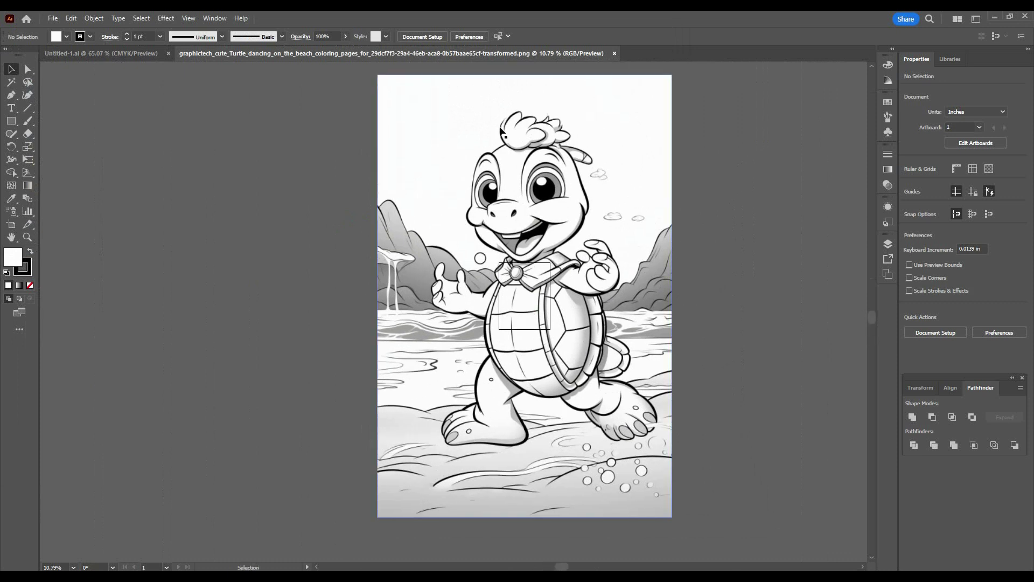
# Fit the turtle image inside the portrait page at about 6.81 × 10.22 in
pyautogui.click(521, 85)
pyautogui.moveTo(523, 76); pyautogui.dragTo(532, 268)
pyautogui.scroll(9, 517, 306)
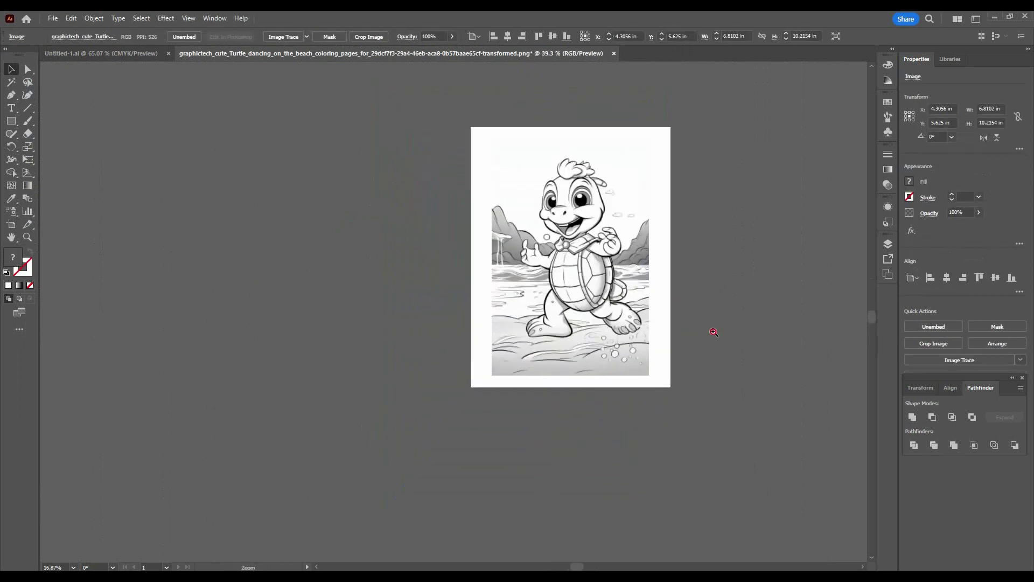
pyautogui.scroll(3, 633, 299)
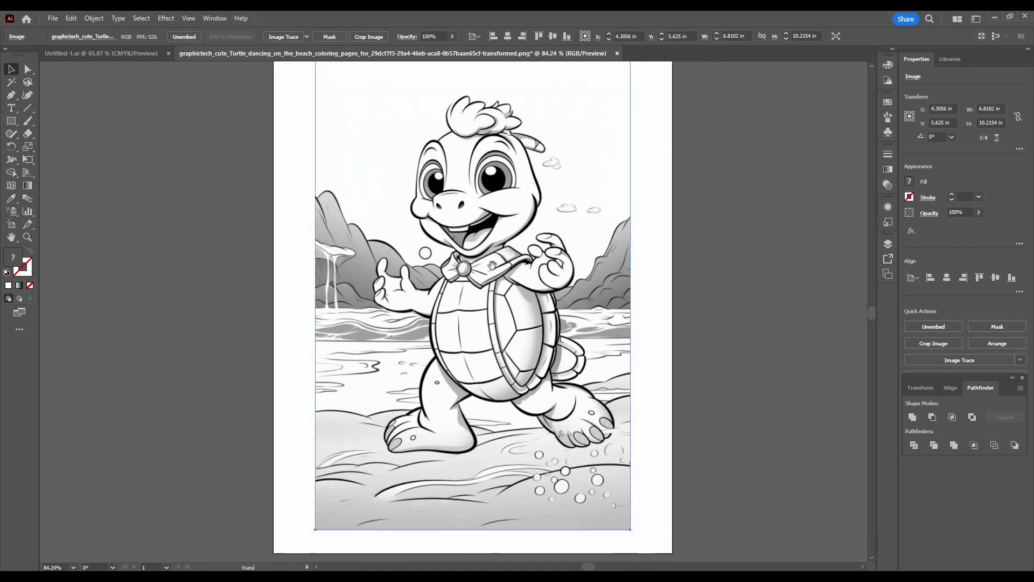
pyautogui.moveTo(464, 316); pyautogui.dragTo(464, 296)
pyautogui.scroll(-3, 561, 237)
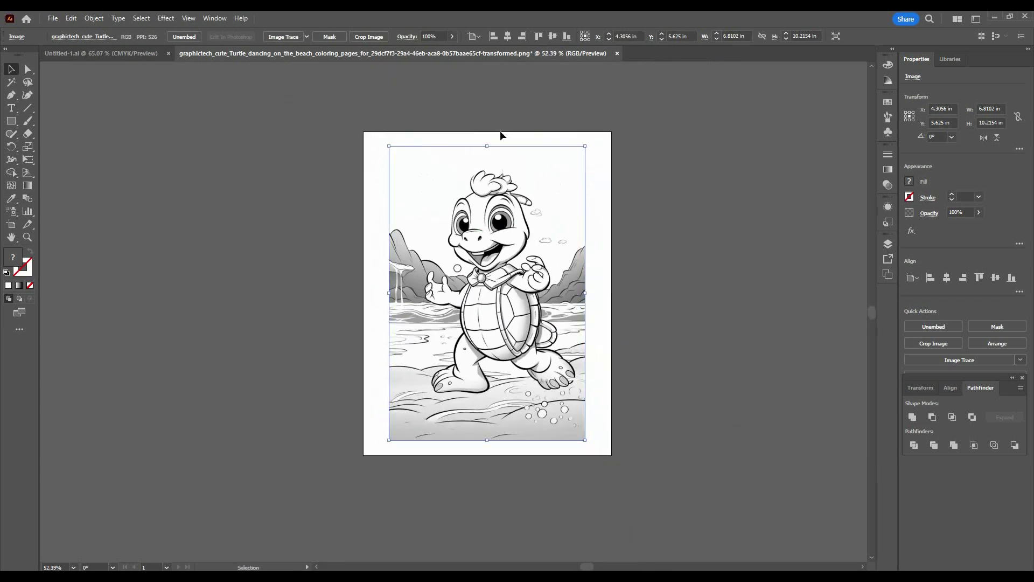
# Enlarge the turtle image to about 10.04 × 15.05 in and image-trace it with the Sketch preset
pyautogui.moveTo(488, 151); pyautogui.dragTo(487, 76)
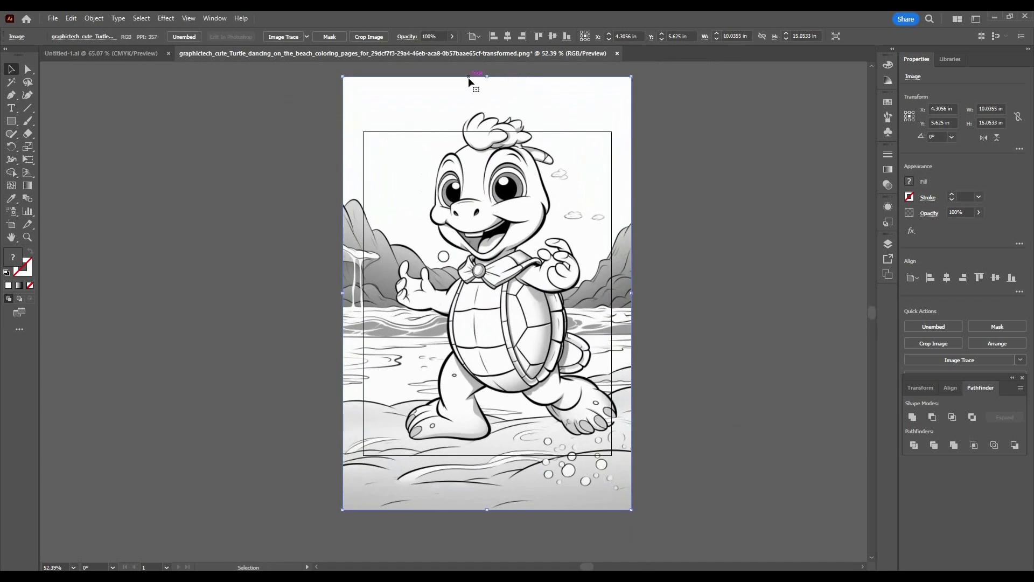
pyautogui.click(274, 38)
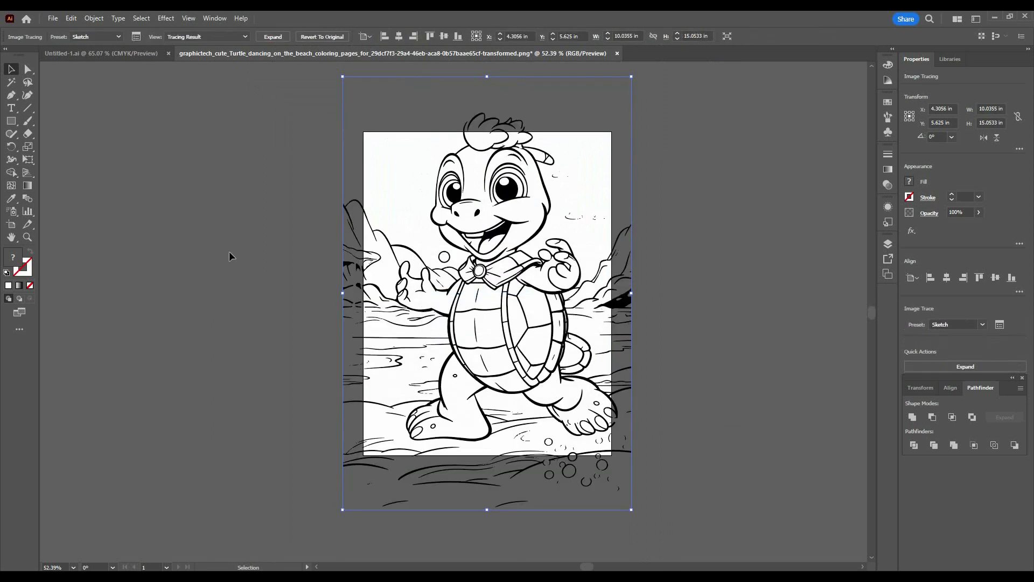
# Scale the traced turtle down to about 7.32 × 10.97 in within the page and expand it into separate paths
pyautogui.moveTo(487, 77); pyautogui.dragTo(478, 136)
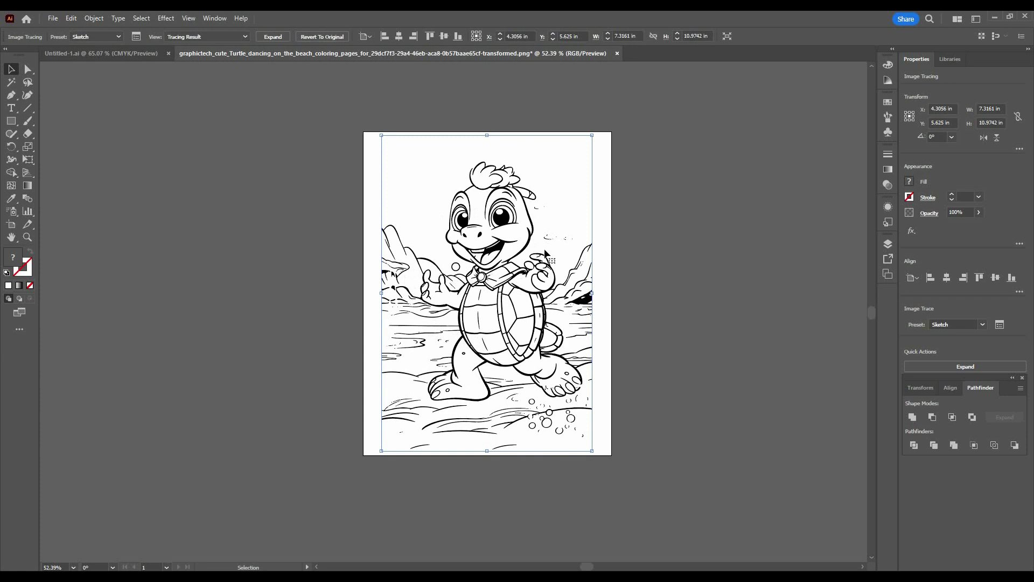
pyautogui.scroll(5, 546, 253)
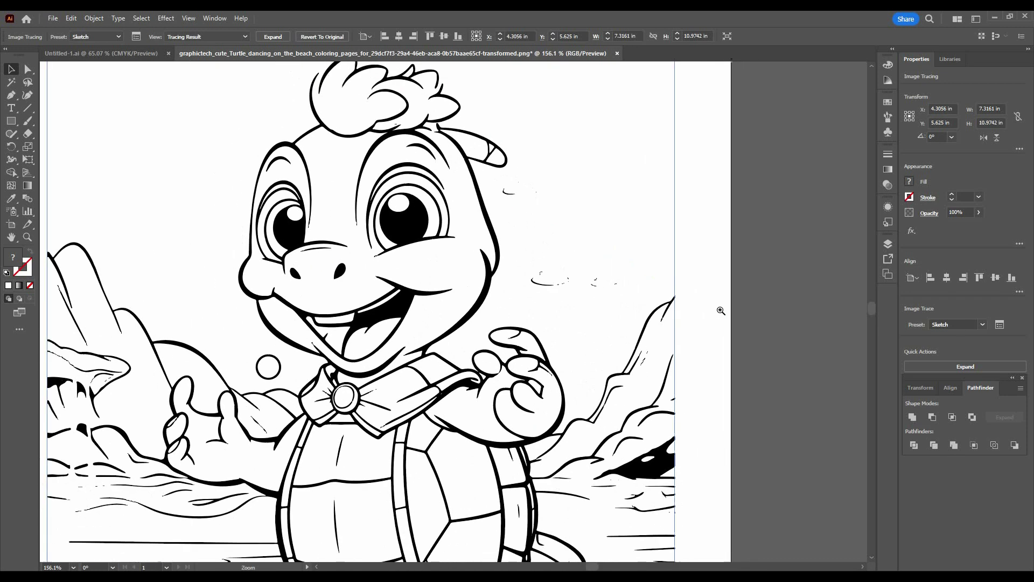
pyautogui.click(968, 366)
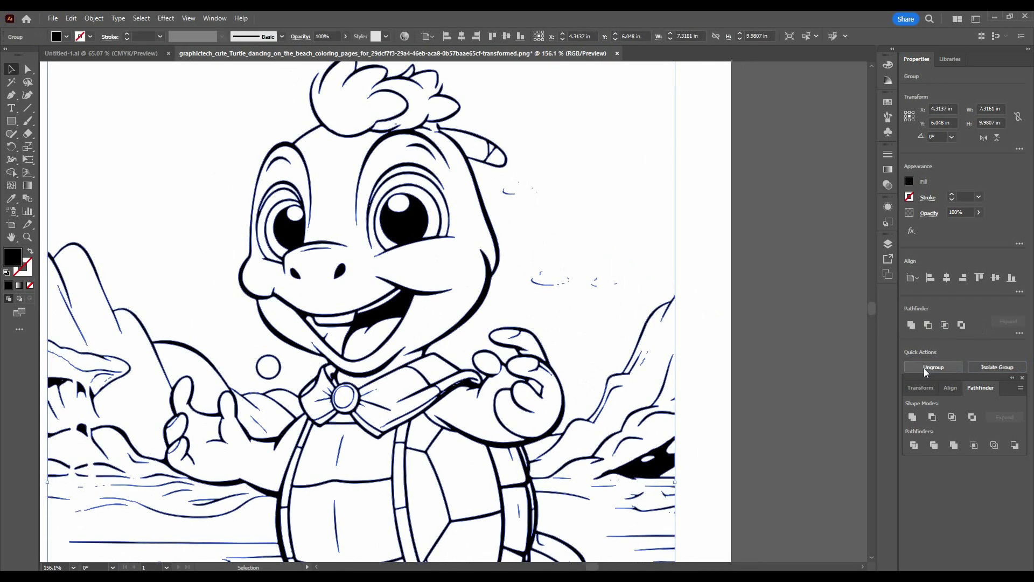
pyautogui.click(771, 206)
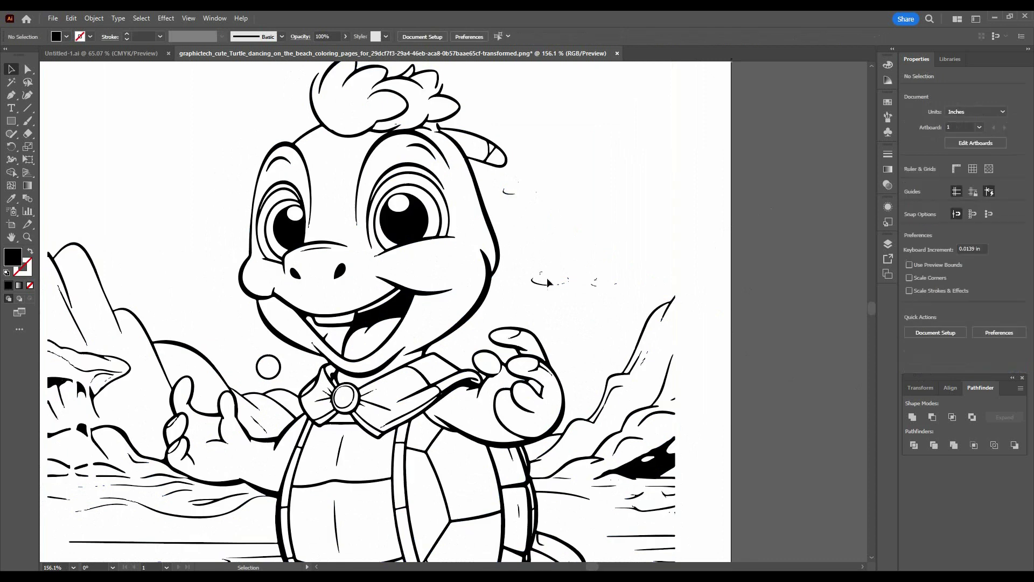
# Erase the broken cloud fragments in the sky beside the turtle's head using a smaller eraser
pyautogui.hotkey('ctrl', '0')
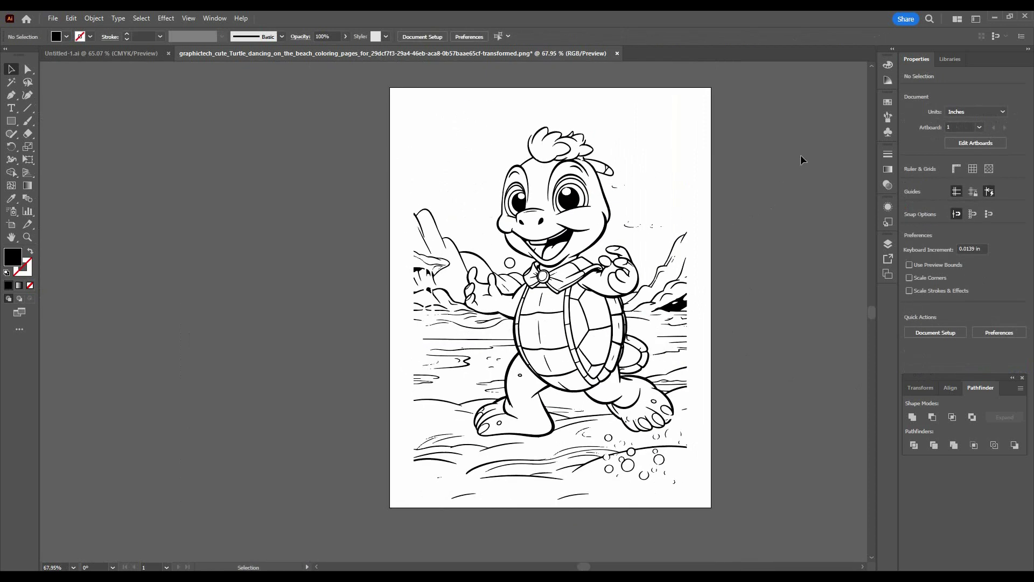
pyautogui.hotkey('ctrl', 'a')
pyautogui.click(28, 136)
pyautogui.scroll(4, 701, 205)
pyautogui.press('[')
pyautogui.press('[')
pyautogui.press('[')
pyautogui.press('[')
pyautogui.press('[')
pyautogui.moveTo(499, 198)
pyautogui.mouseDown()
pyautogui.moveTo(521, 259)
pyautogui.moveTo(537, 271)
pyautogui.moveTo(575, 267)
pyautogui.mouseUp()
pyautogui.keyDown('alt'); pyautogui.scroll(-5, 592, 248); pyautogui.keyUp('alt')
pyautogui.click(11, 69)
pyautogui.click(324, 263)
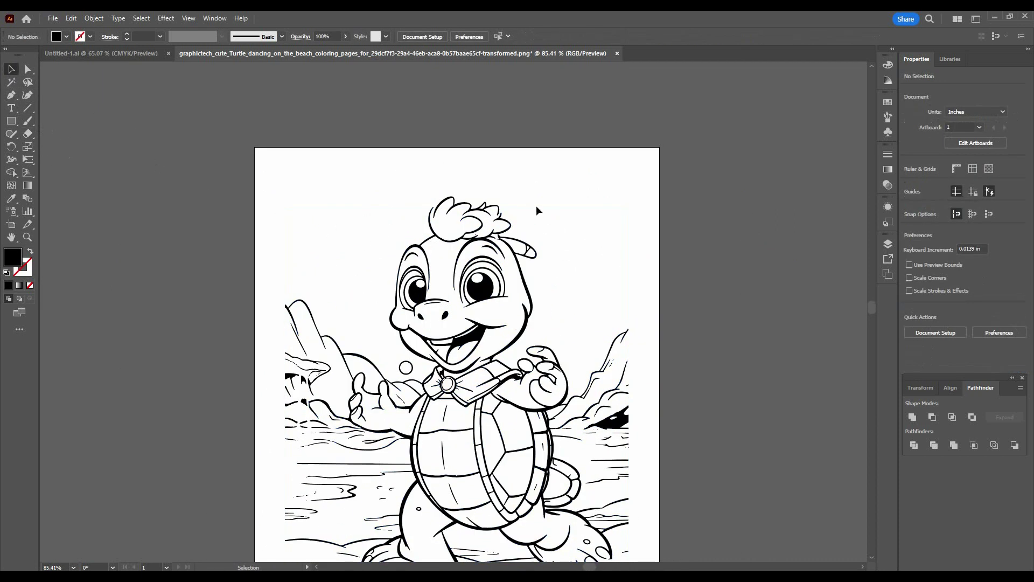
# Examine the cleaned-up turtle line art up close and as a whole page
pyautogui.keyDown('ctrl'); pyautogui.keyDown('alt'); pyautogui.click(474, 179); pyautogui.keyUp('alt'); pyautogui.keyUp('ctrl')
pyautogui.keyDown('ctrl'); pyautogui.keyDown('alt'); pyautogui.click(474, 179); pyautogui.keyUp('alt'); pyautogui.keyUp('ctrl')
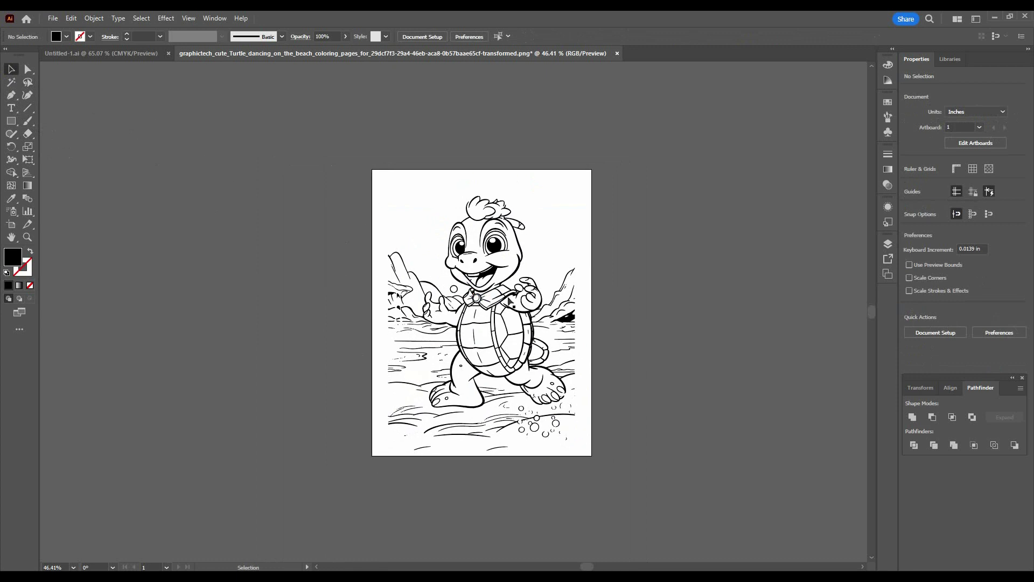
pyautogui.scroll(2, 455, 305)
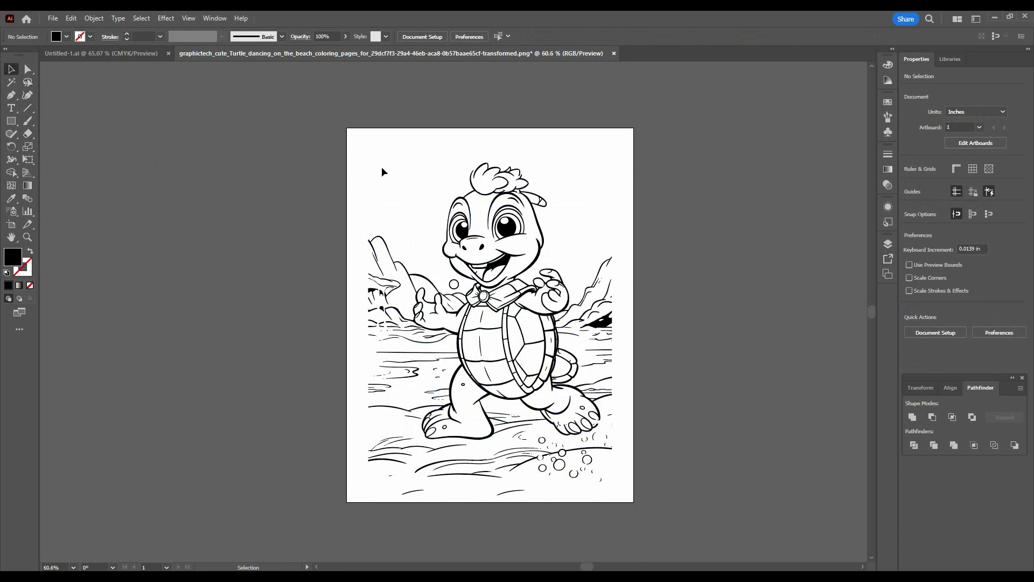
pyautogui.scroll(2, 411, 163)
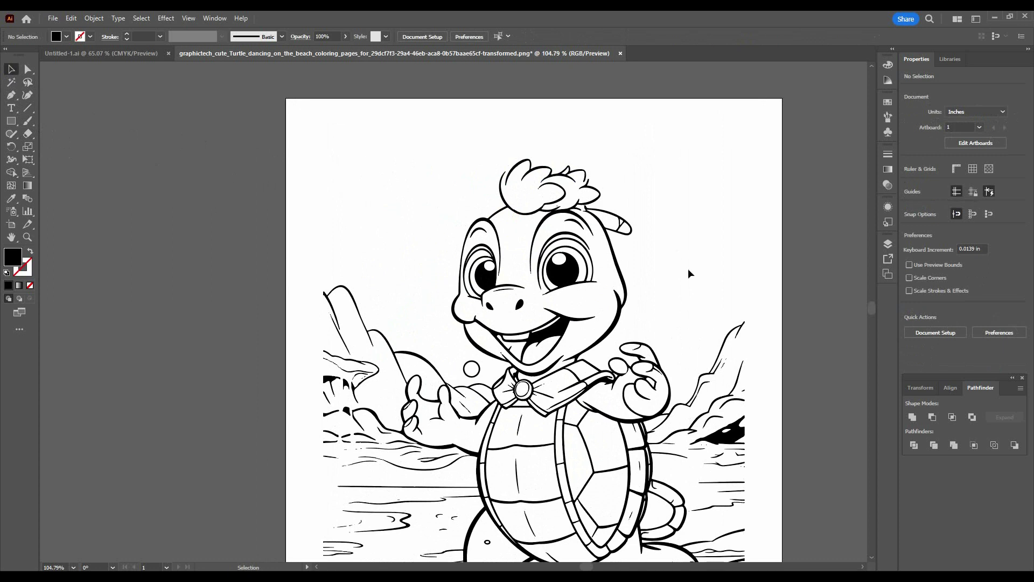
pyautogui.scroll(-2, 563, 283)
pyautogui.moveTo(563, 283); pyautogui.dragTo(507, 272)
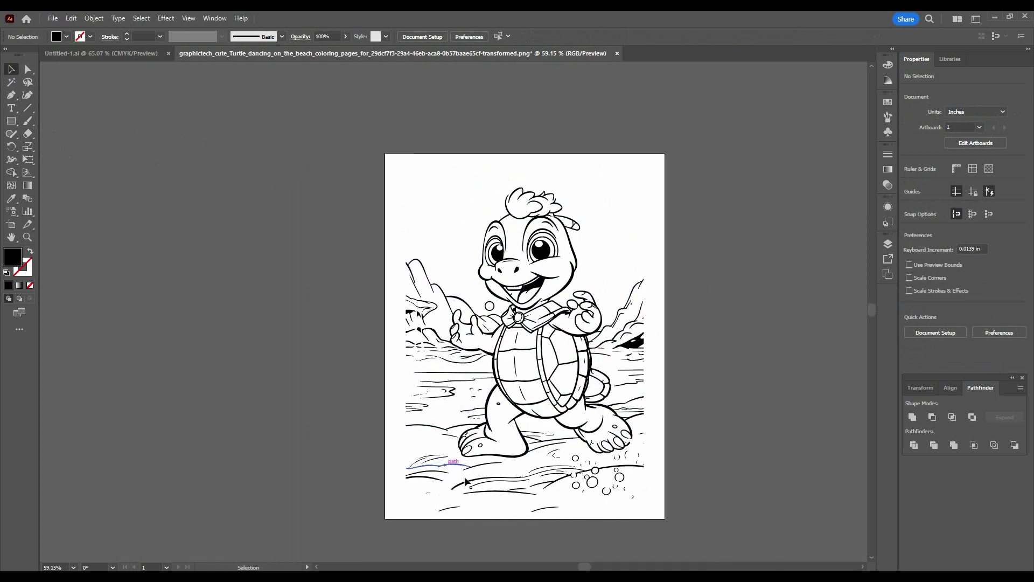
pyautogui.scroll(-2, 727, 292)
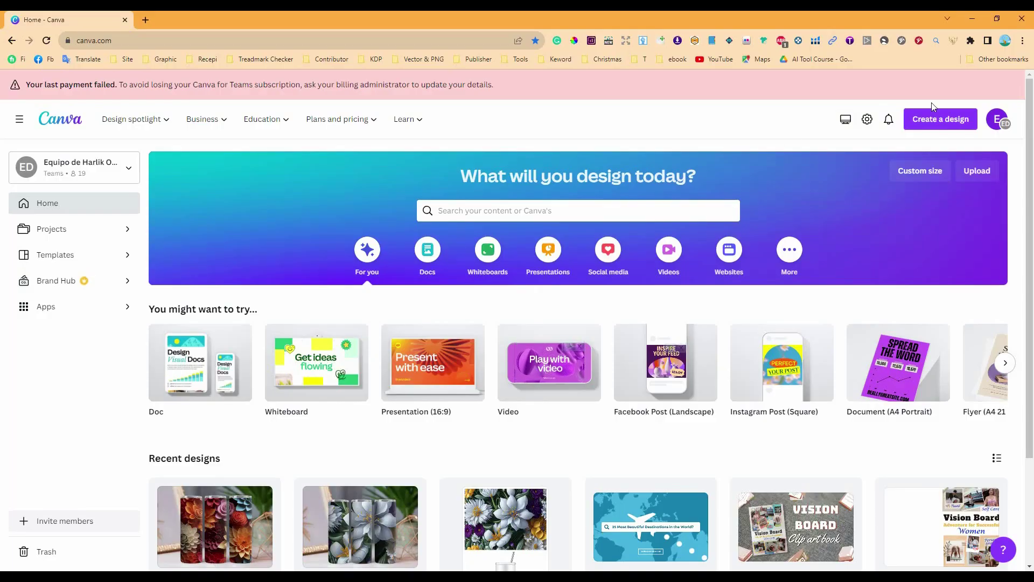
# Switch to Canva, create a custom 8.5 × 11 in design and add a second blank page
pyautogui.click(945, 121)
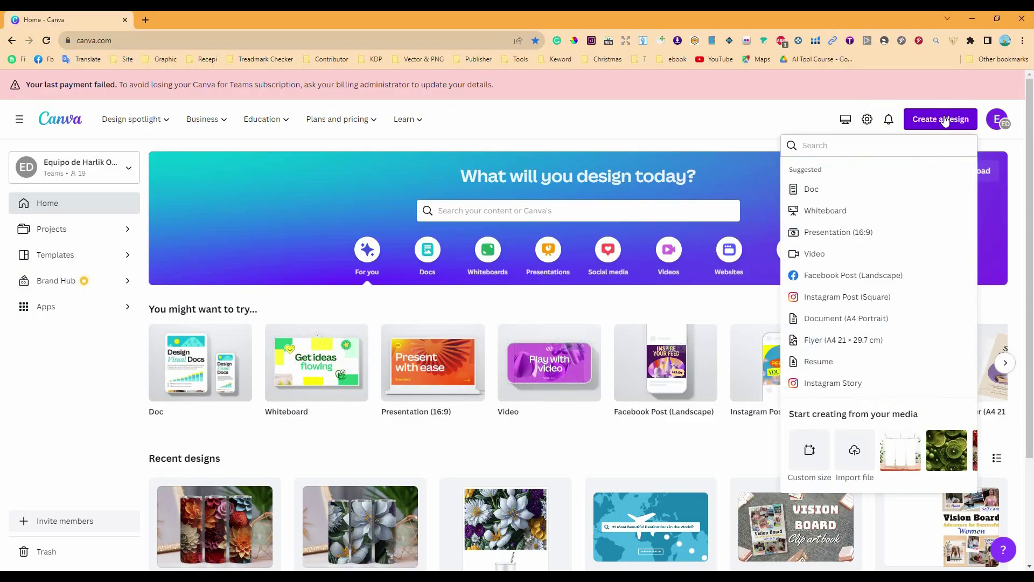
pyautogui.click(811, 453)
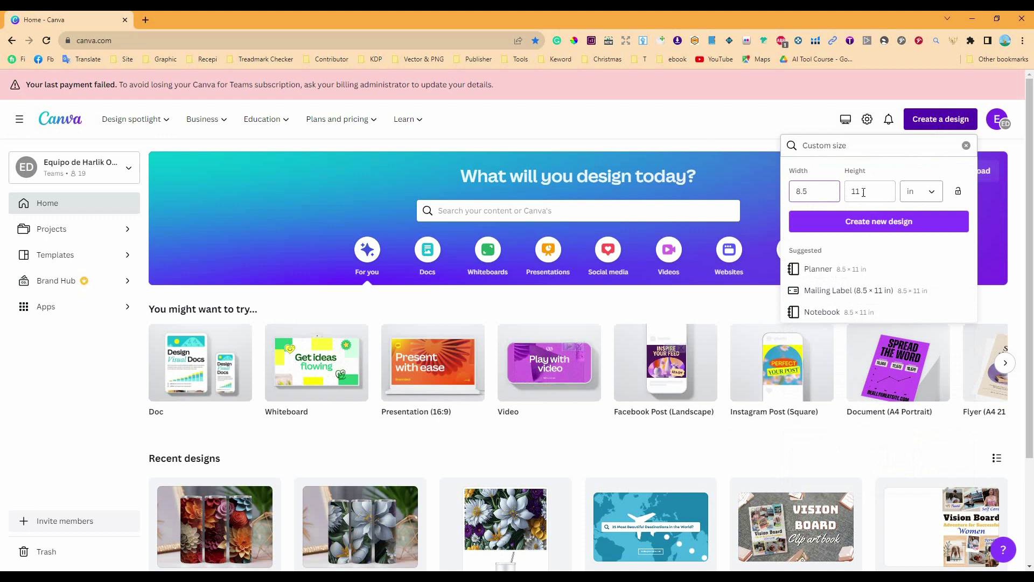
pyautogui.click(884, 222)
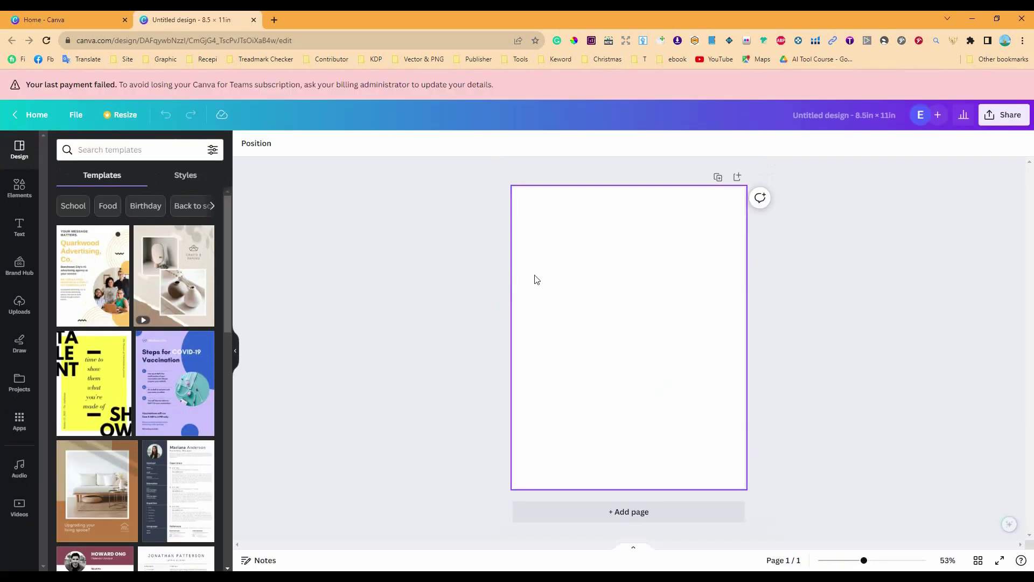
pyautogui.click(634, 512)
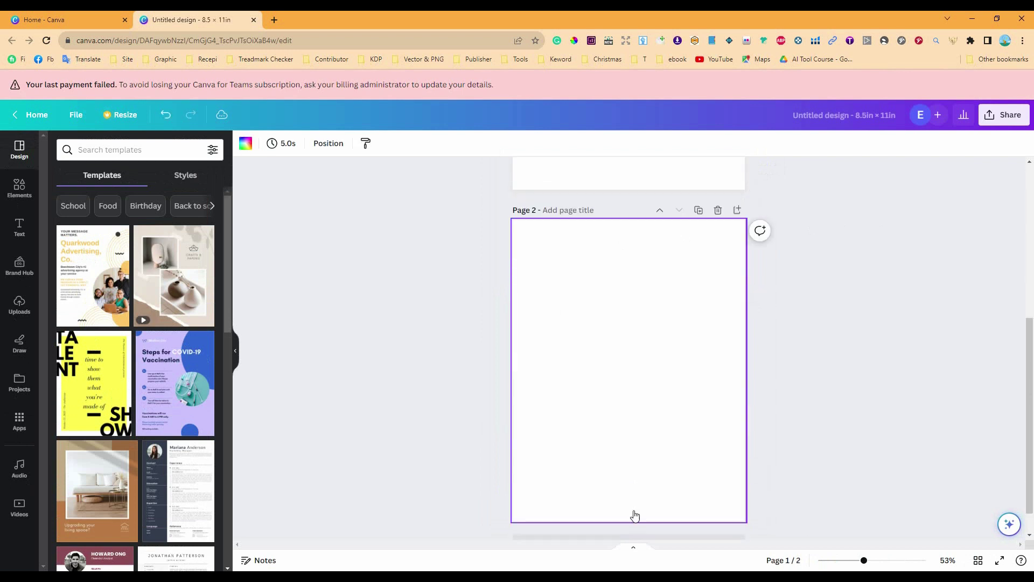
pyautogui.scroll(5, 641, 286)
pyautogui.scroll(1, 629, 328)
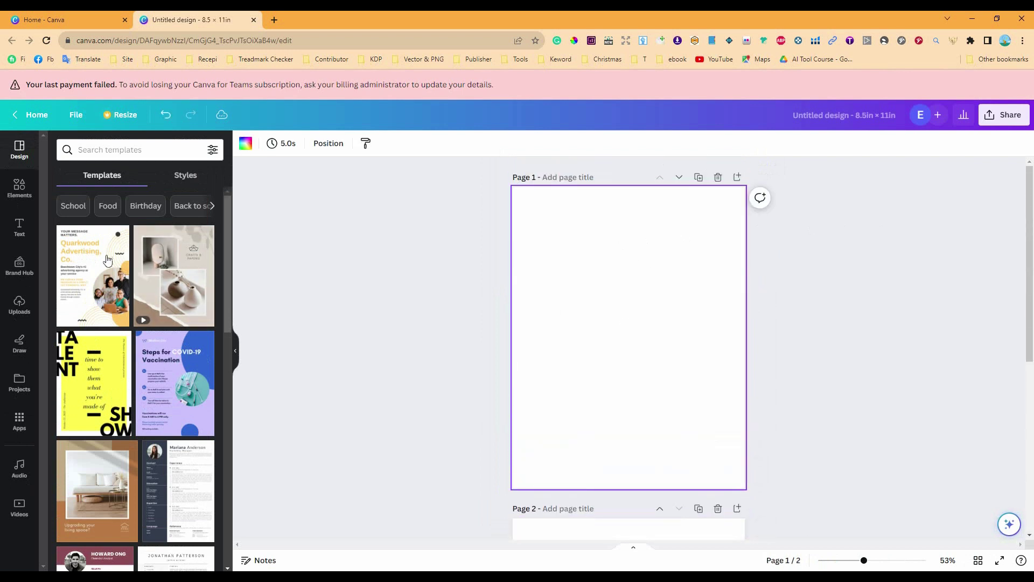
# Upload the upscaled 29dcf7f3 turtle PNG from the Downloads folder and place it slightly enlarged on page 1
pyautogui.click(19, 306)
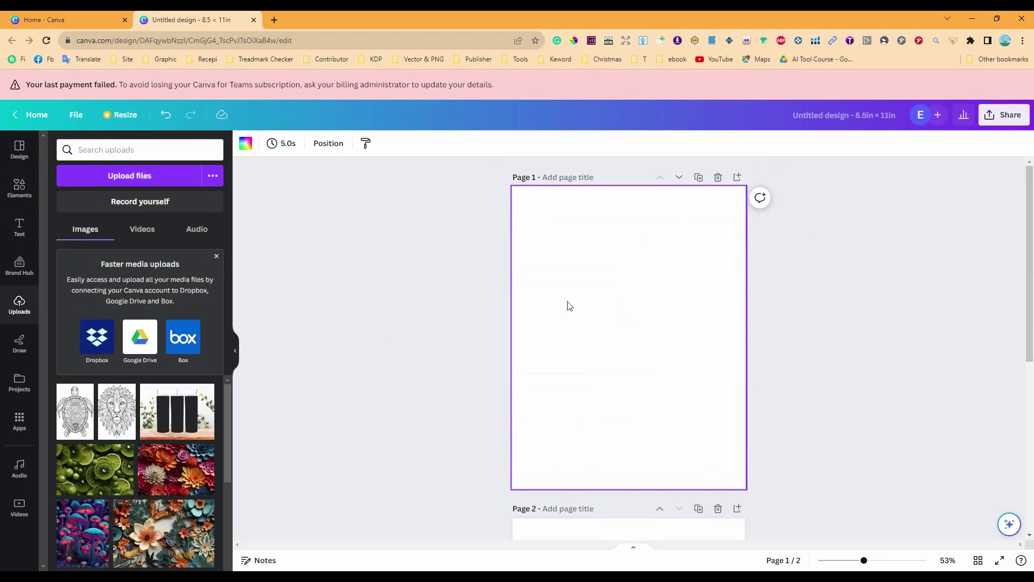
pyautogui.moveTo(118, 577)
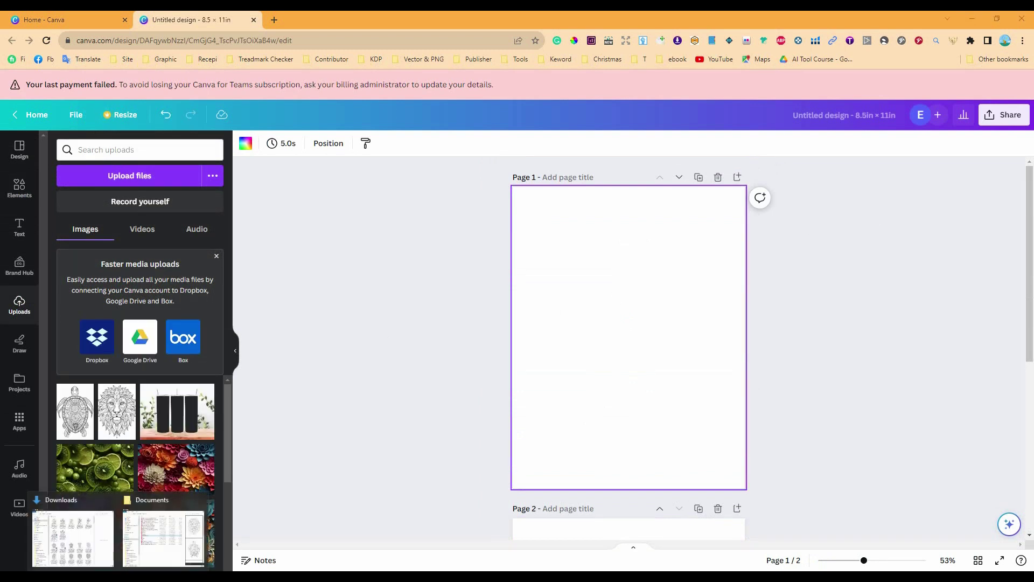
pyautogui.moveTo(71, 548)
pyautogui.click(71, 548)
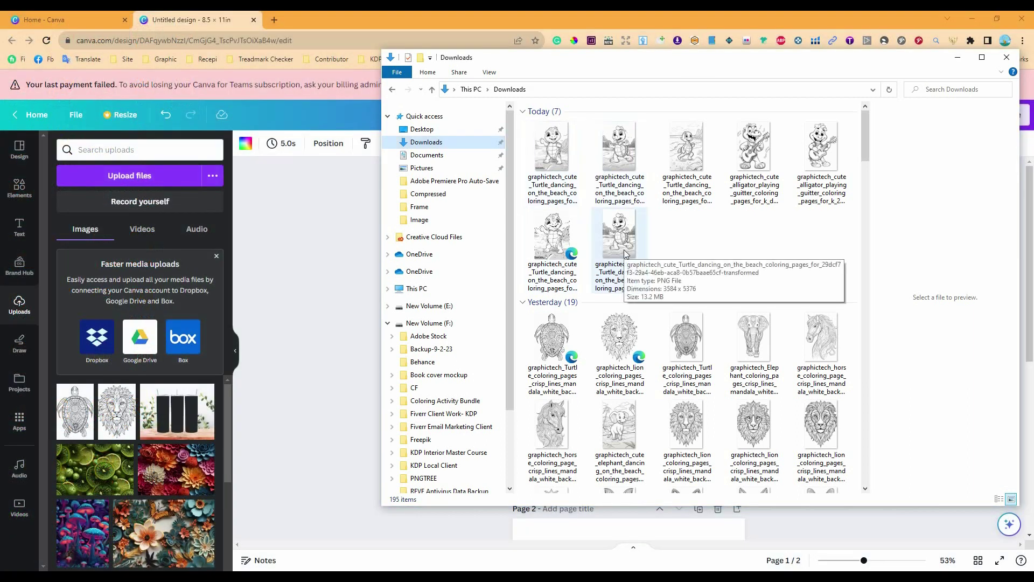
pyautogui.moveTo(625, 244); pyautogui.dragTo(137, 363)
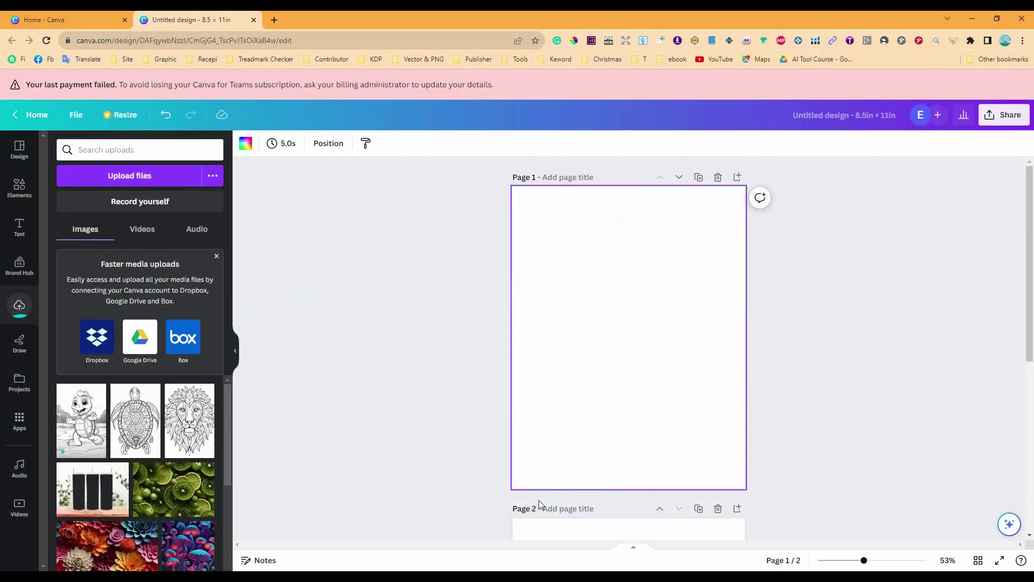
pyautogui.click(82, 424)
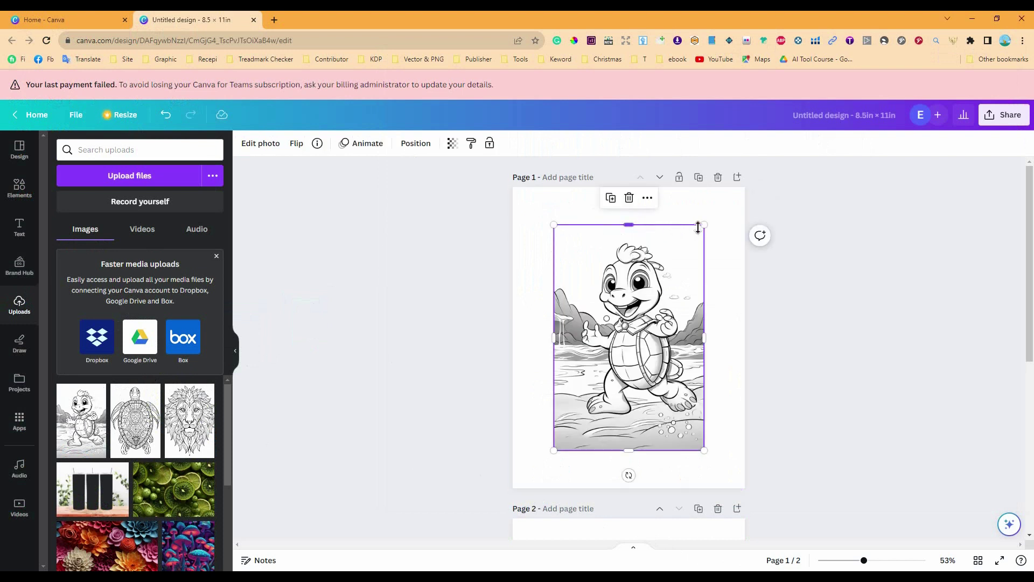
pyautogui.moveTo(708, 228); pyautogui.dragTo(715, 211)
# Adjust the turtle photo with brightness 100, highlights 87 and contrast slightly below maximum to remove the grey shading
pyautogui.click(261, 143)
pyautogui.moveTo(176, 434); pyautogui.dragTo(213, 436)
pyautogui.moveTo(176, 466); pyautogui.dragTo(212, 471)
pyautogui.moveTo(167, 497); pyautogui.dragTo(200, 500)
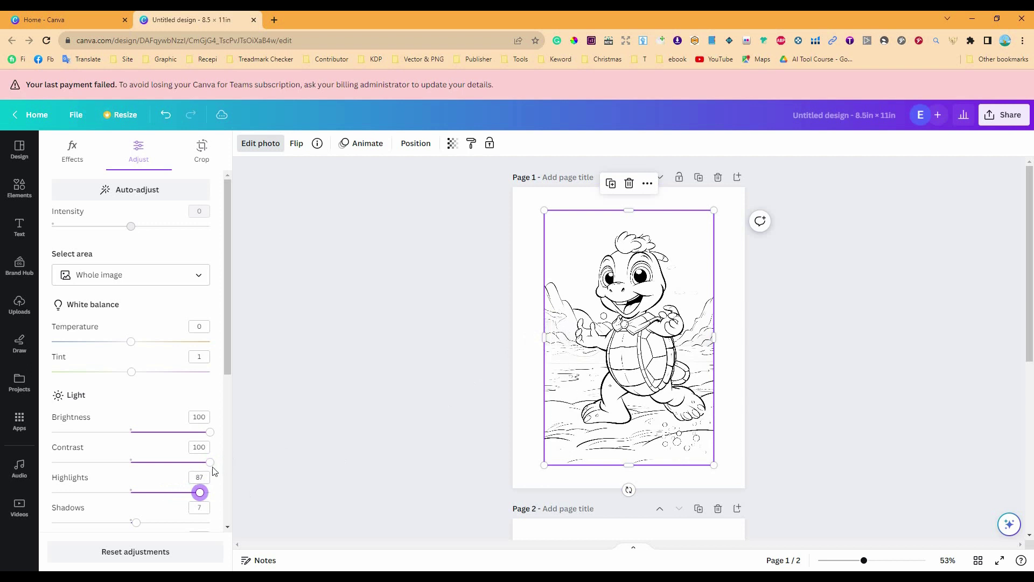
pyautogui.moveTo(210, 466); pyautogui.dragTo(193, 466)
pyautogui.scroll(-5, 454, 379)
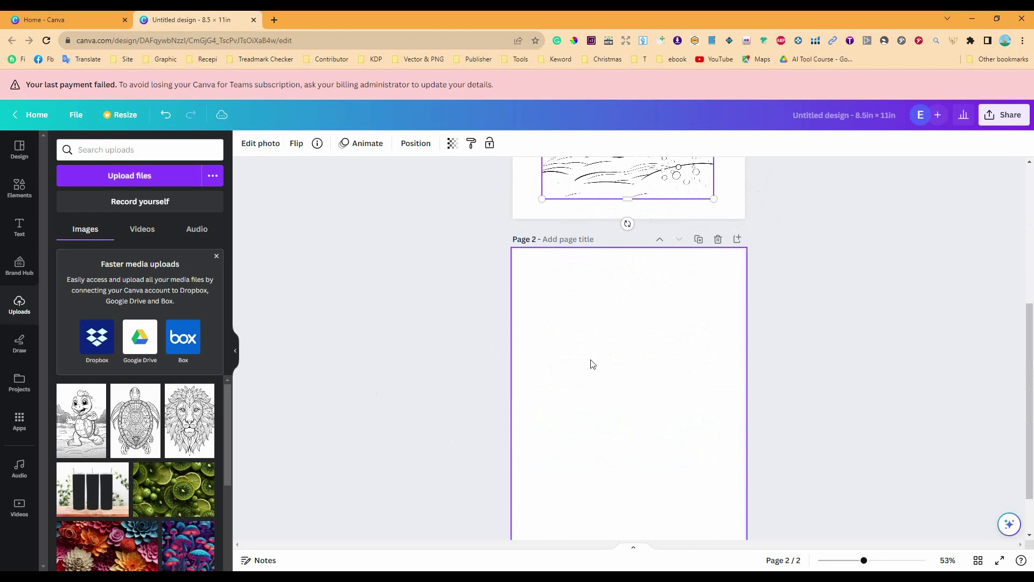
pyautogui.scroll(5, 596, 358)
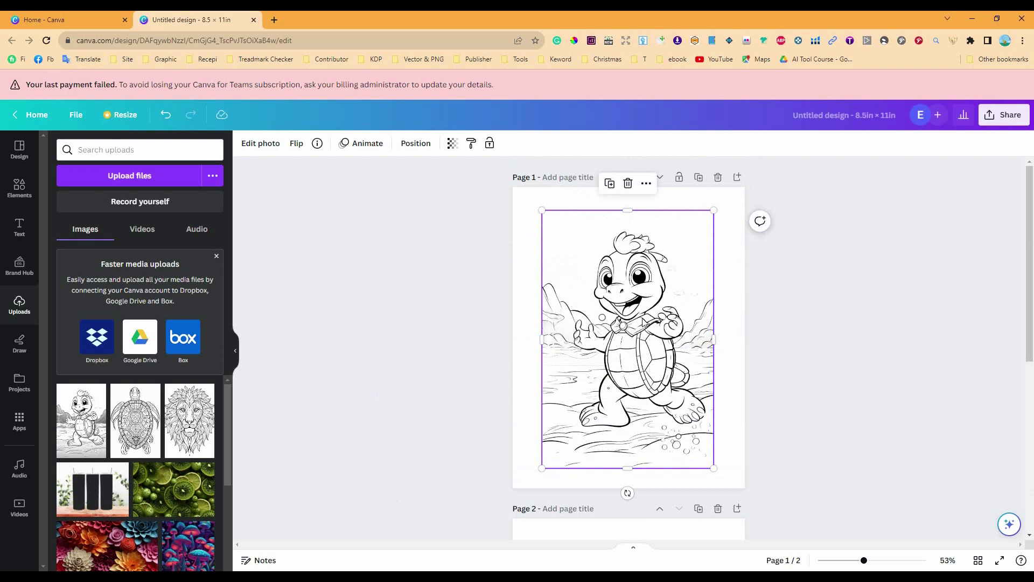
# Upload the guitar-playing alligator image from the Downloads folder and place it centred on the blank page 2
pyautogui.scroll(-5, 591, 418)
pyautogui.click(625, 418)
pyautogui.scroll(-1, 388, 348)
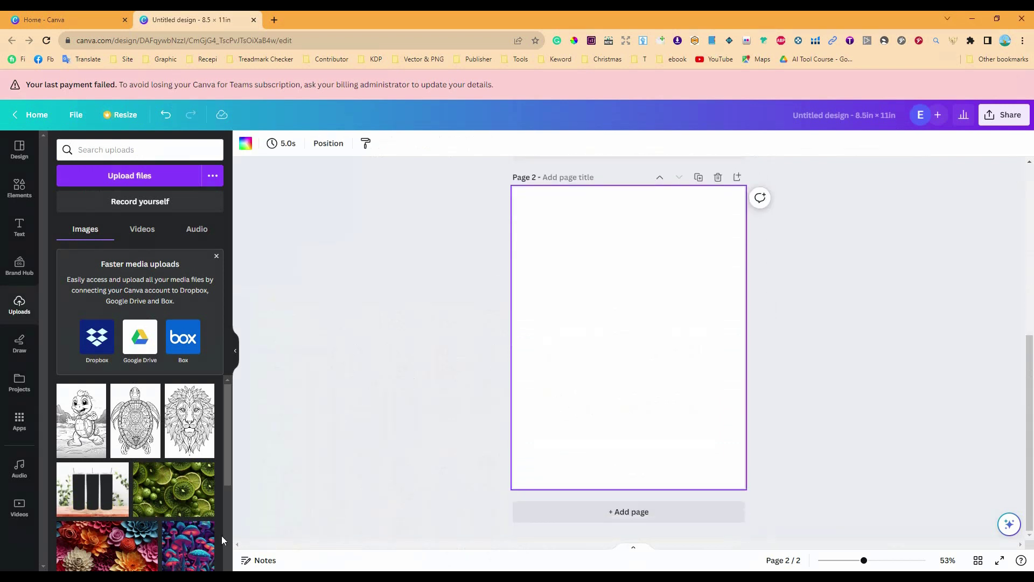
pyautogui.click(73, 530)
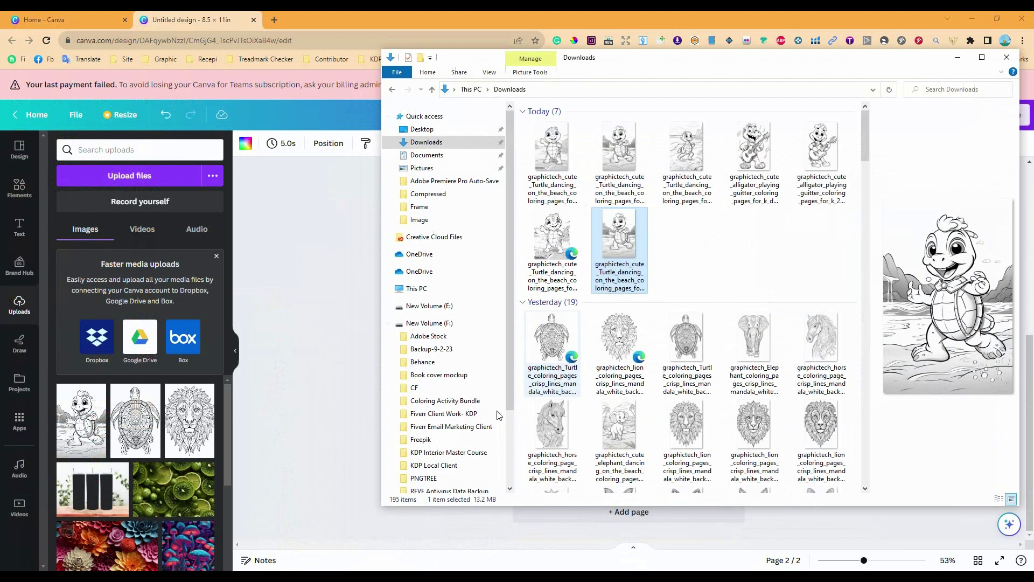
pyautogui.moveTo(823, 168); pyautogui.dragTo(173, 354)
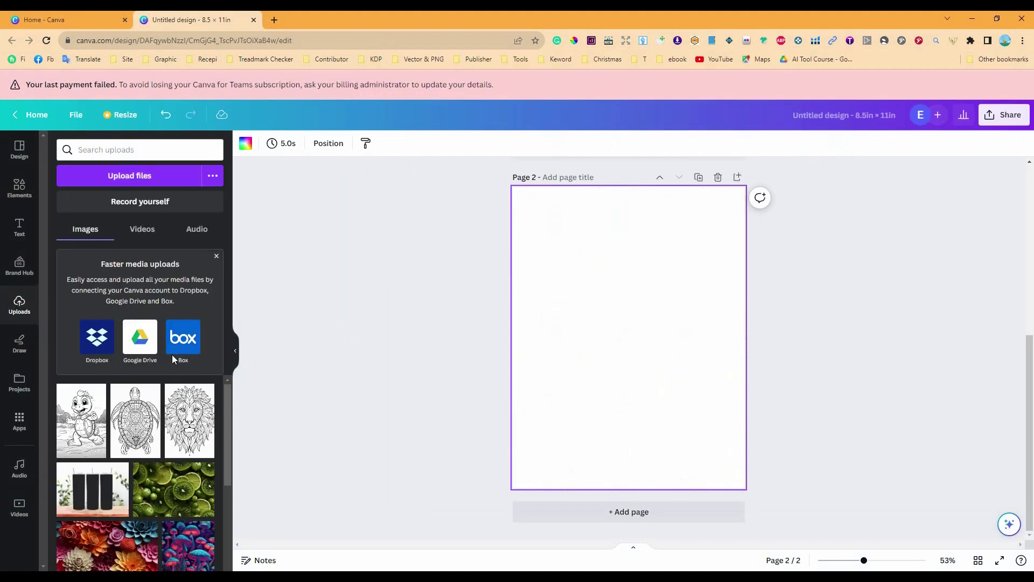
pyautogui.moveTo(80, 421); pyautogui.dragTo(597, 315)
pyautogui.moveTo(642, 473); pyautogui.dragTo(630, 430)
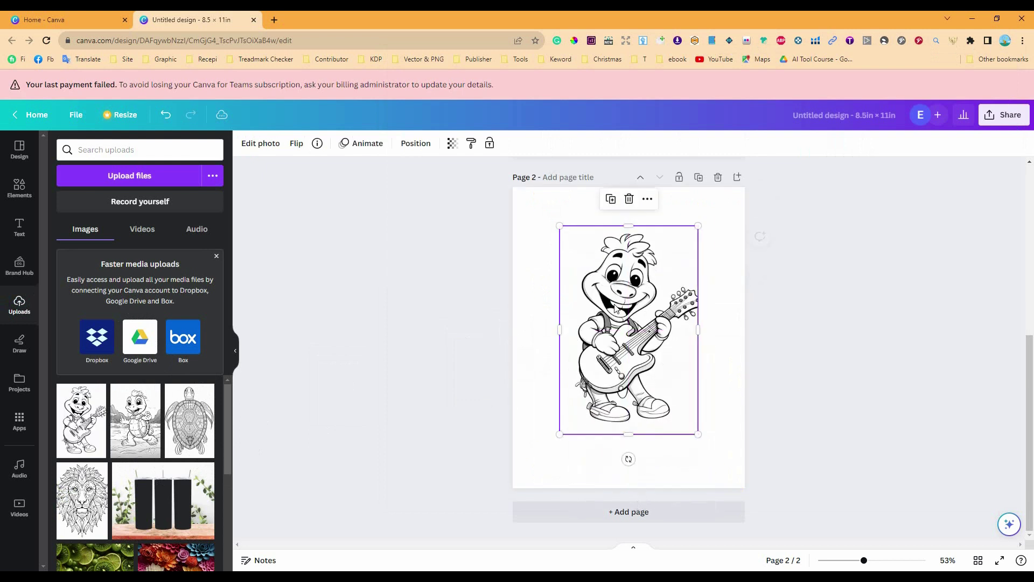
# Enlarge the alligator image proportionally to about three quarters of page 2's width and centre it on the page
pyautogui.moveTo(629, 436); pyautogui.dragTo(629, 459)
pyautogui.hotkey('ctrl', 'z')
pyautogui.moveTo(560, 435); pyautogui.dragTo(539, 465)
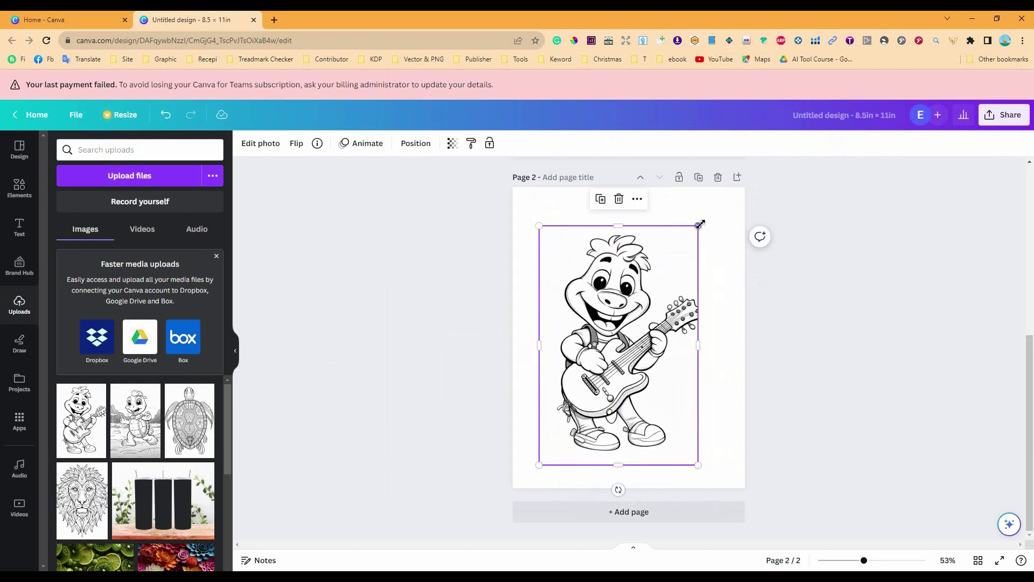
pyautogui.moveTo(700, 226); pyautogui.dragTo(722, 211)
pyautogui.moveTo(647, 292); pyautogui.dragTo(646, 288)
pyautogui.click(787, 377)
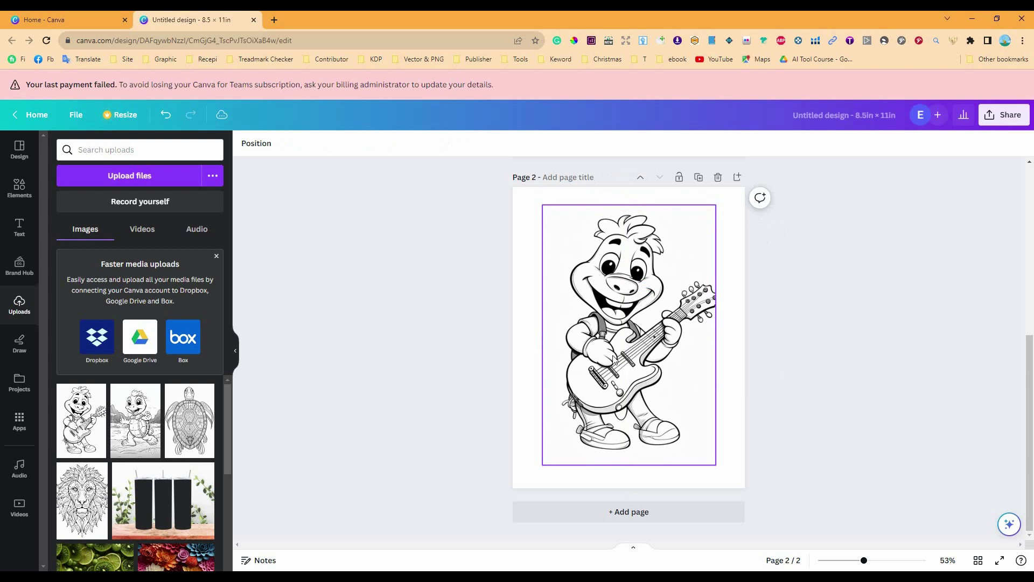
# Review both finished pages and open the file type choices in the design's download settings
pyautogui.scroll(5, 630, 377)
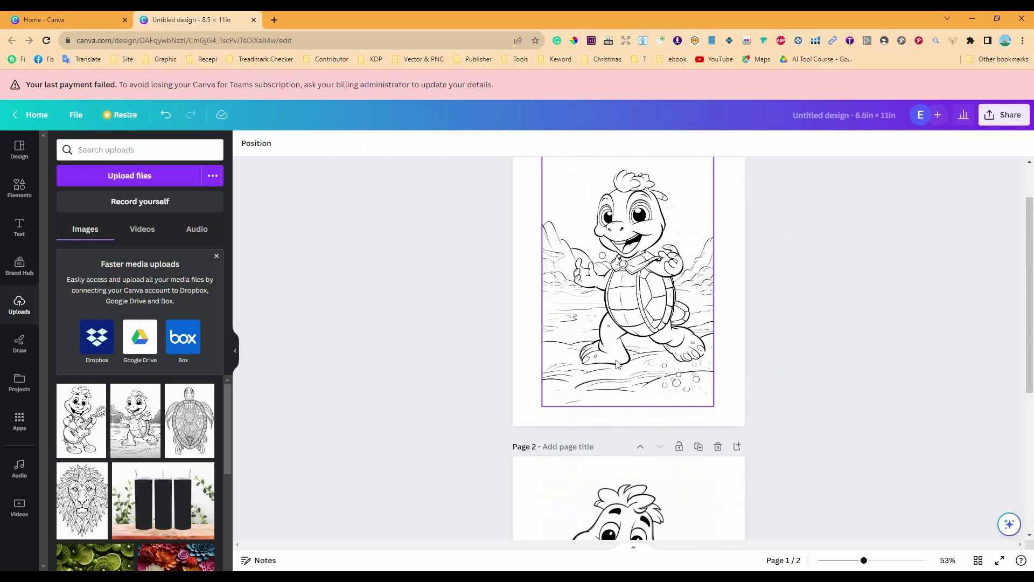
pyautogui.scroll(-5, 635, 377)
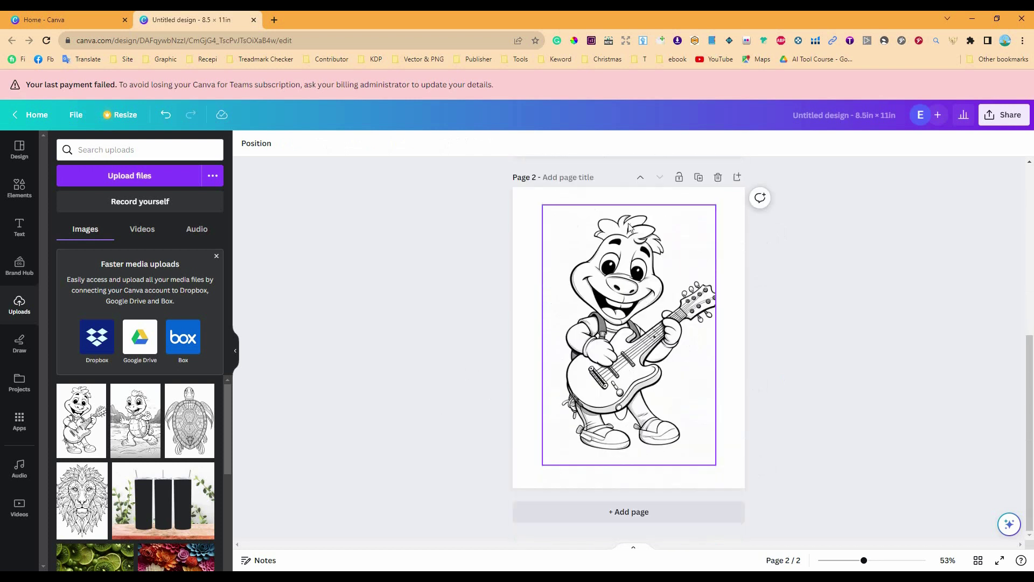
pyautogui.click(1006, 122)
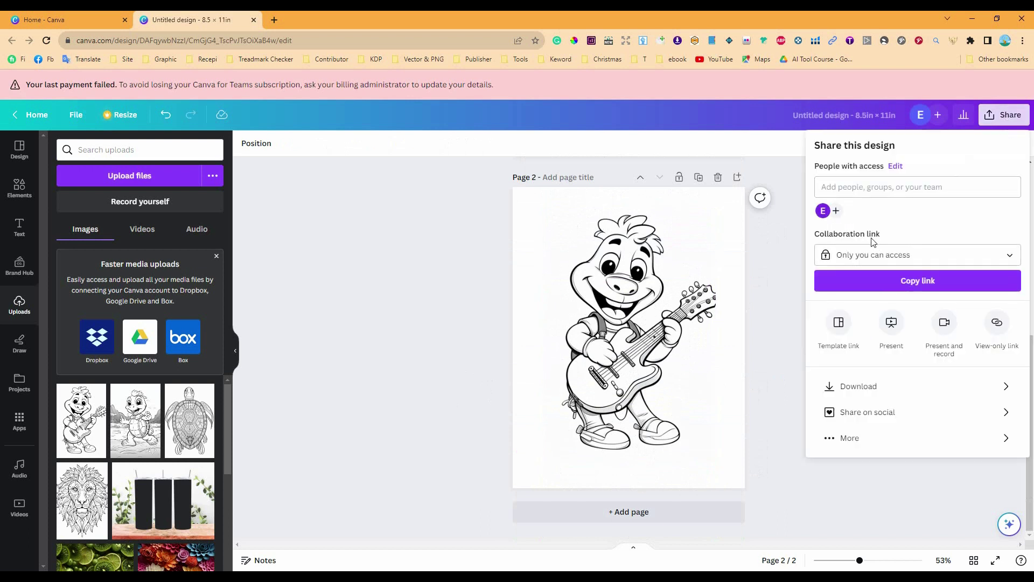
pyautogui.click(877, 386)
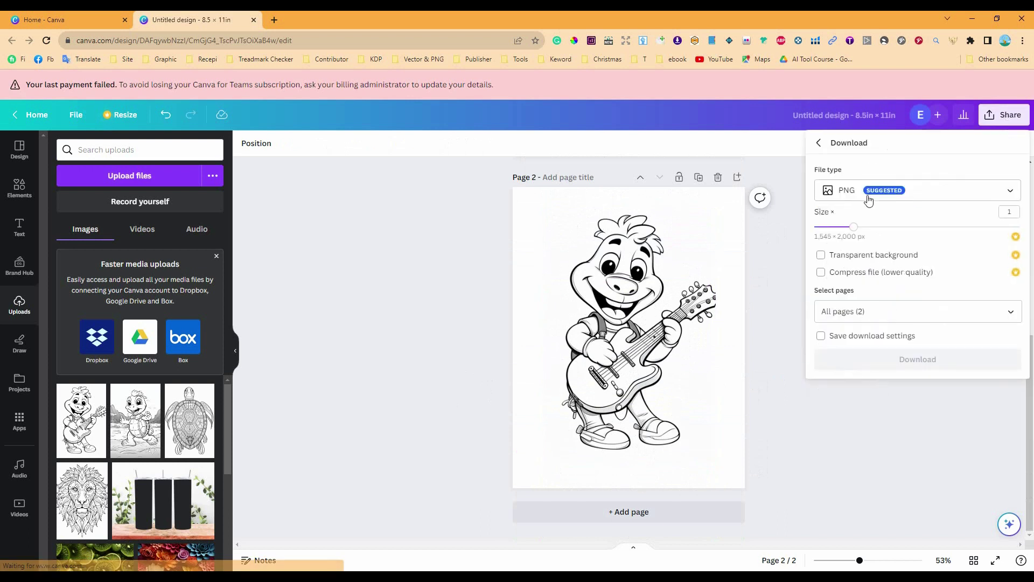
pyautogui.click(850, 191)
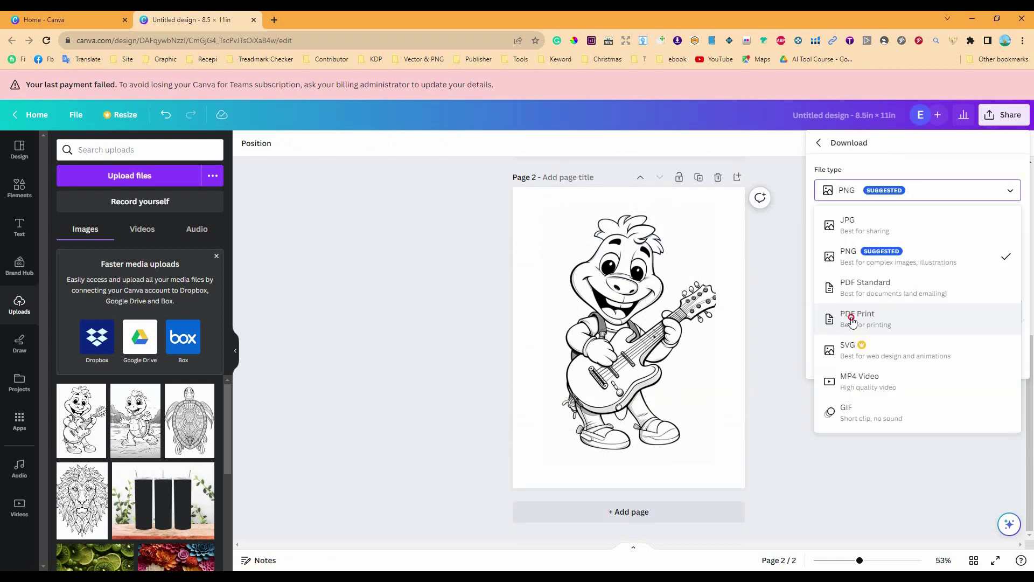